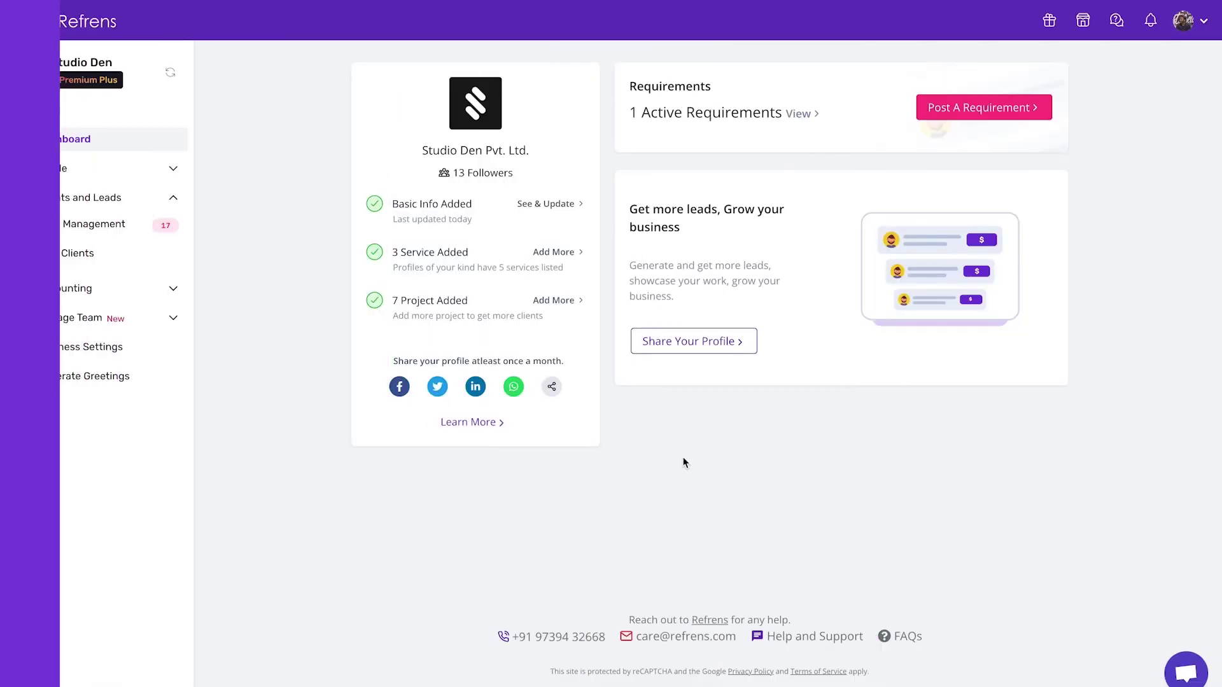
# Open Lead Management to see the Content Writing Leads and Social Media Marketing Leads pipelines.
pyautogui.click(118, 227)
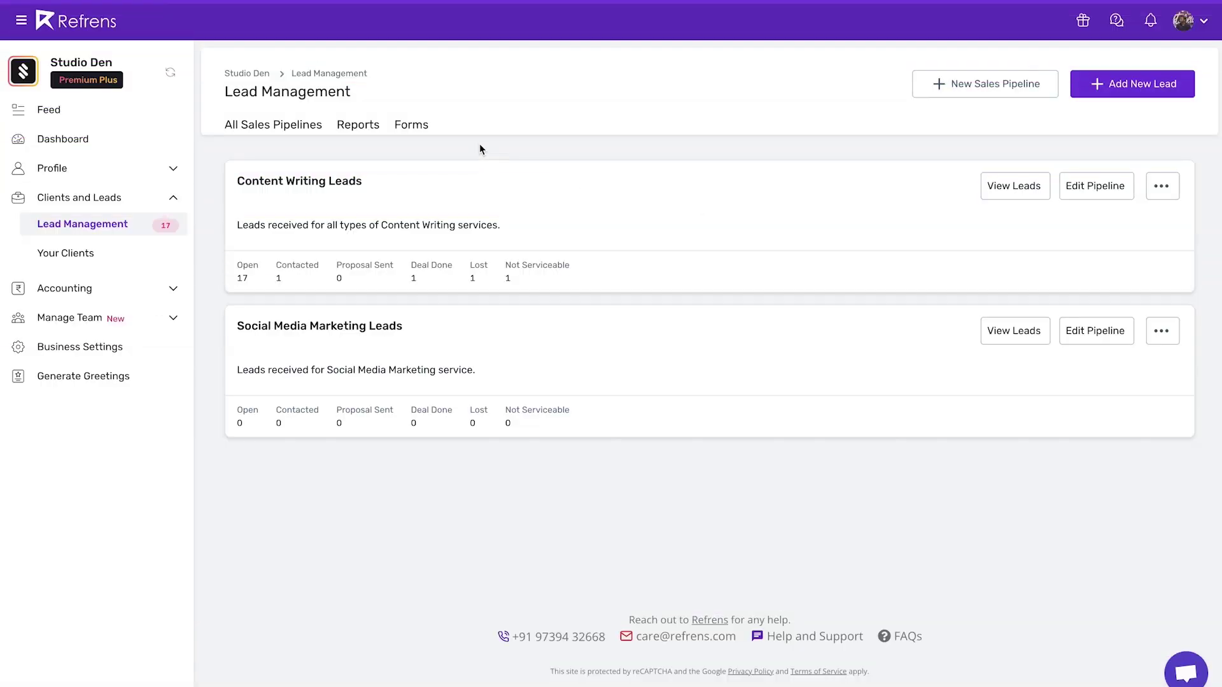
# From the Forms tab, create a new form linked to the Content Writing Leads pipeline.
pyautogui.click(412, 125)
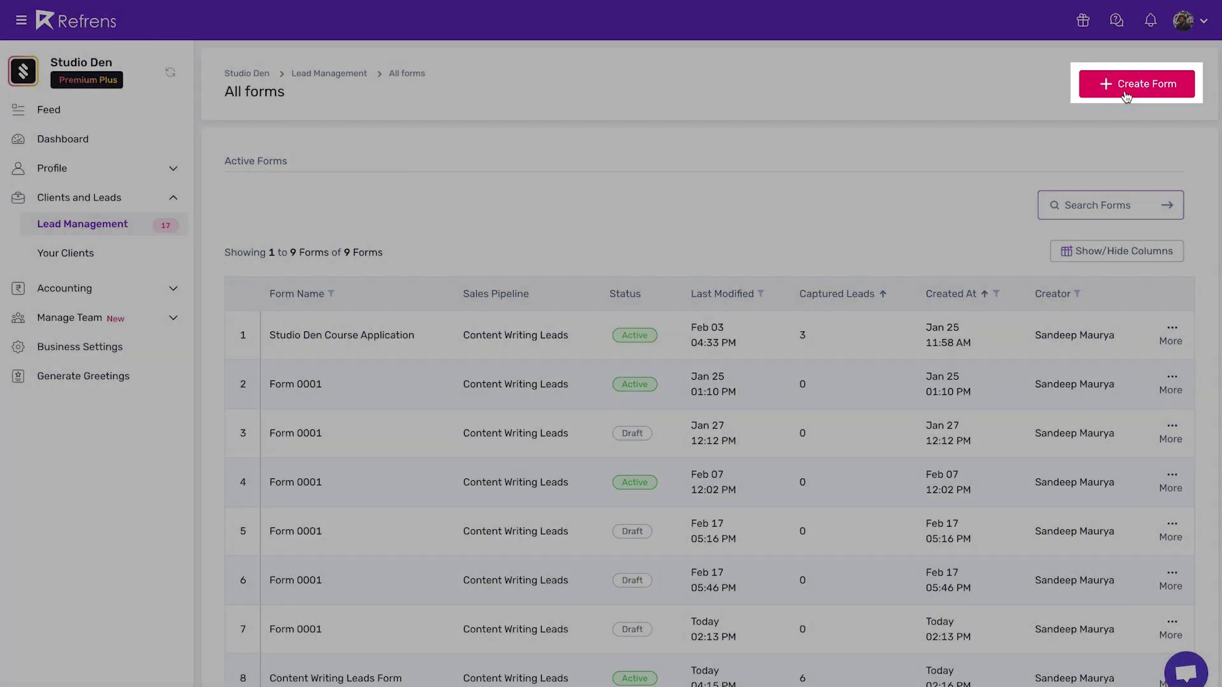
pyautogui.click(1127, 90)
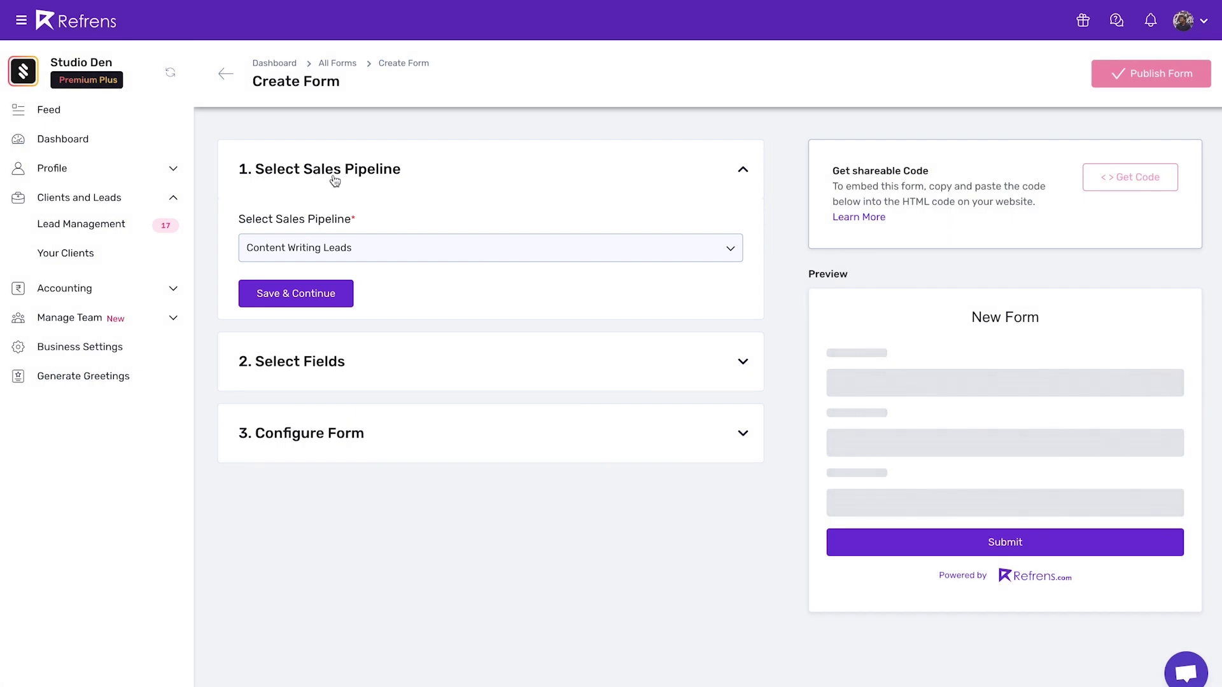
pyautogui.click(361, 253)
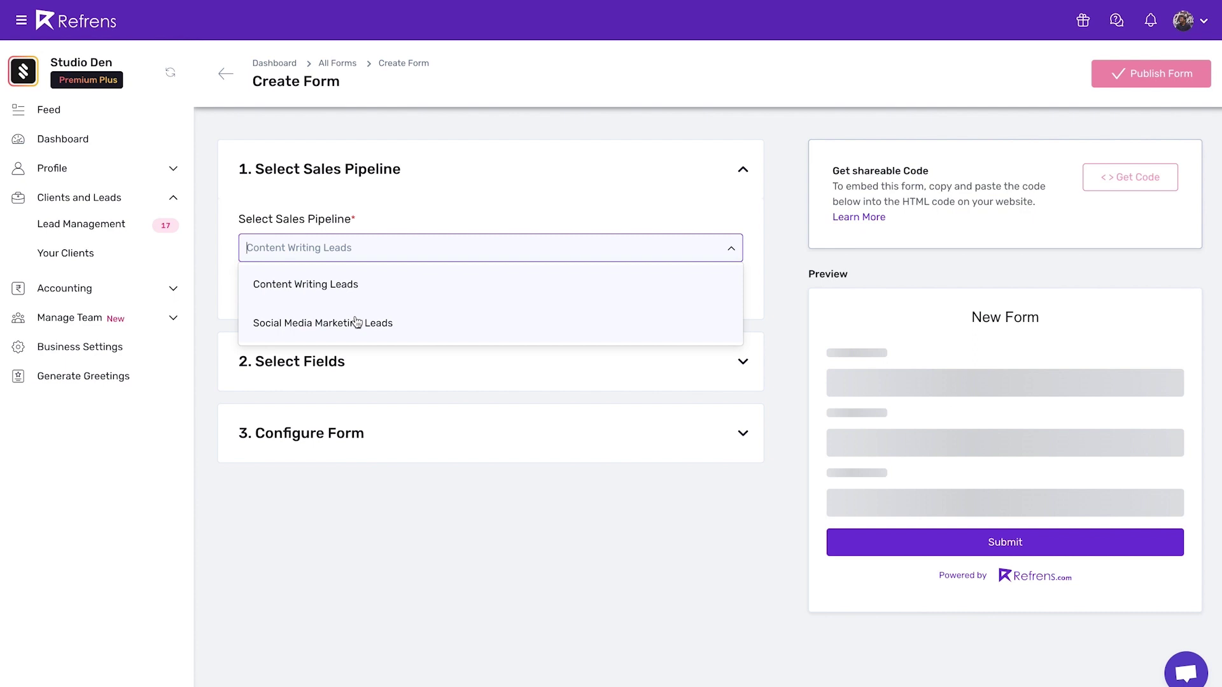
pyautogui.click(344, 287)
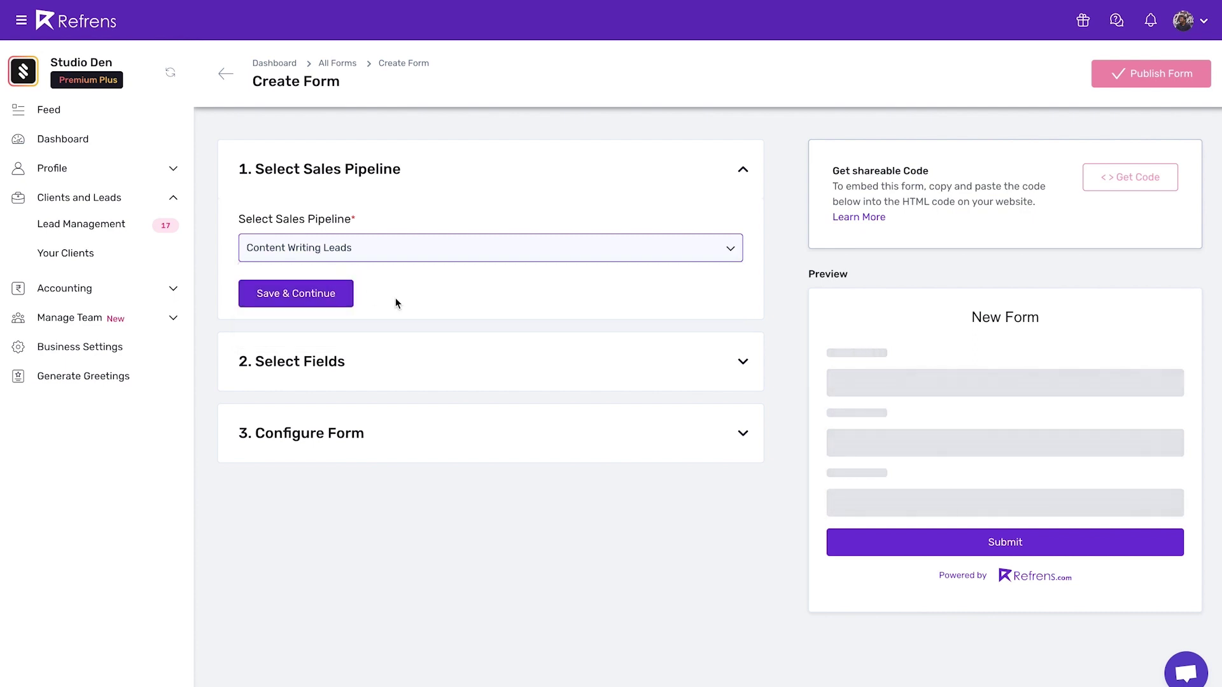
pyautogui.click(330, 299)
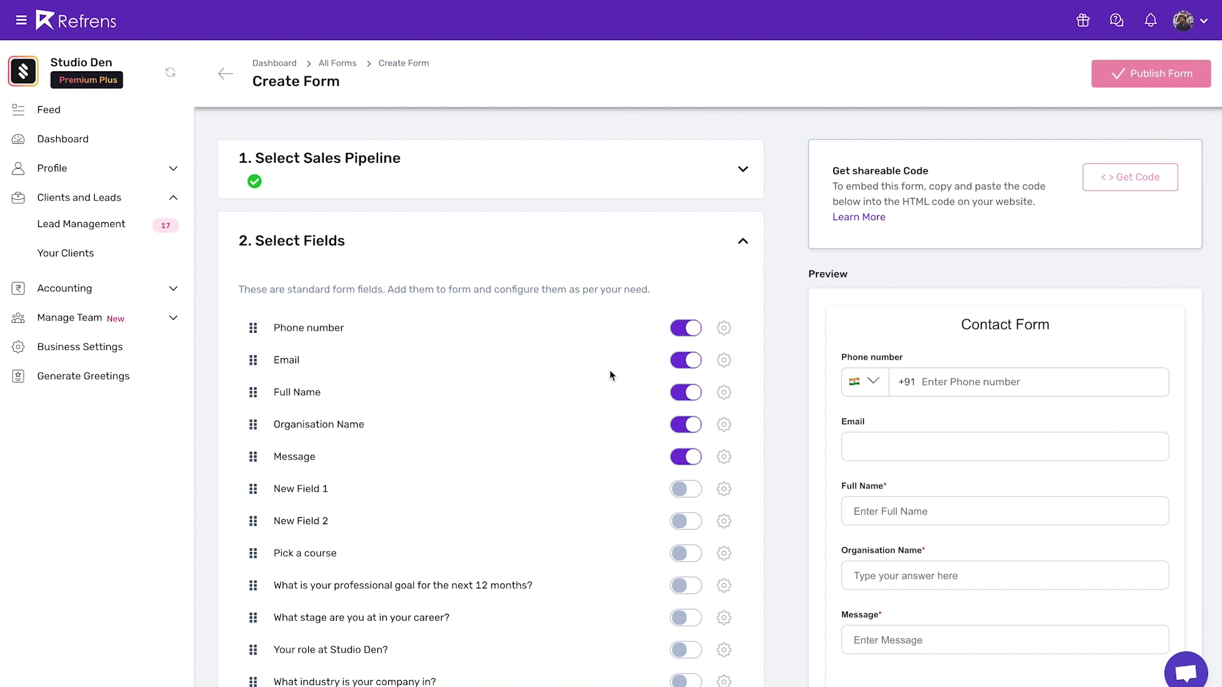
# Toggle the Phone number field off and back on, and try dragging it below Full Name.
pyautogui.click(681, 334)
pyautogui.click(681, 335)
pyautogui.moveTo(252, 327)
pyautogui.mouseDown()
pyautogui.moveTo(246, 407)
pyautogui.moveTo(292, 424)
pyautogui.moveTo(252, 390)
pyautogui.moveTo(251, 318)
pyautogui.mouseUp()
# Give Email a sample work-email placeholder and help text 'Please enter your work email', marked mandatory.
pyautogui.click(726, 361)
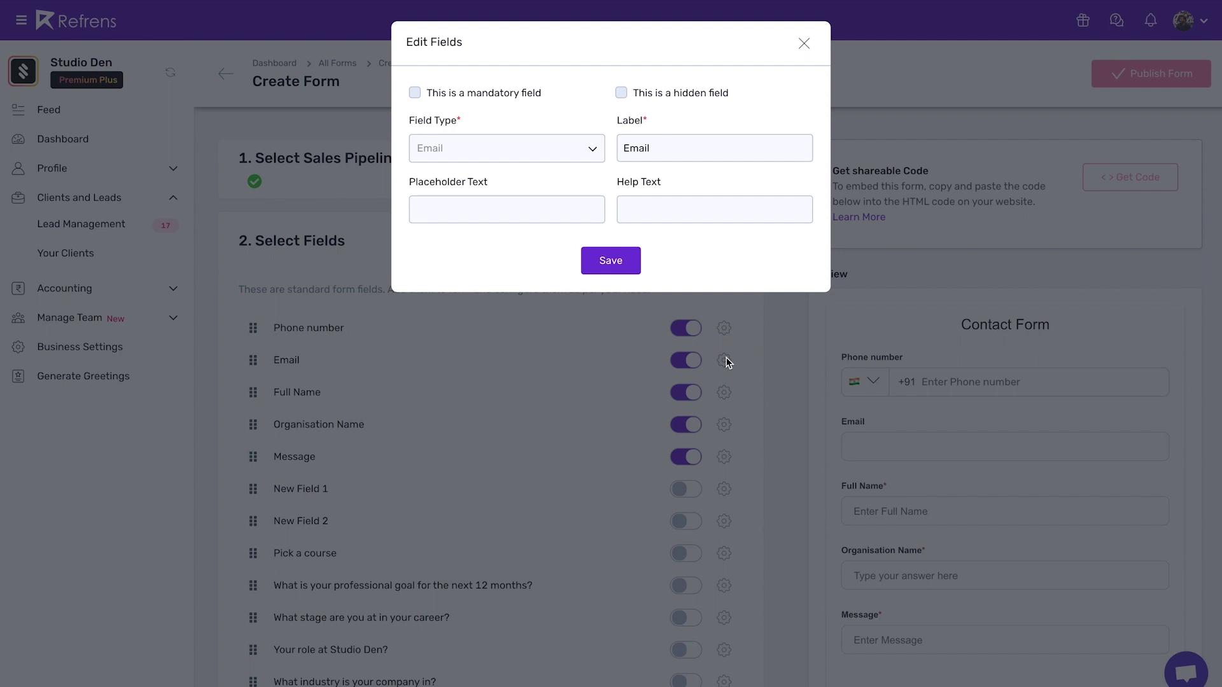
pyautogui.click(521, 201)
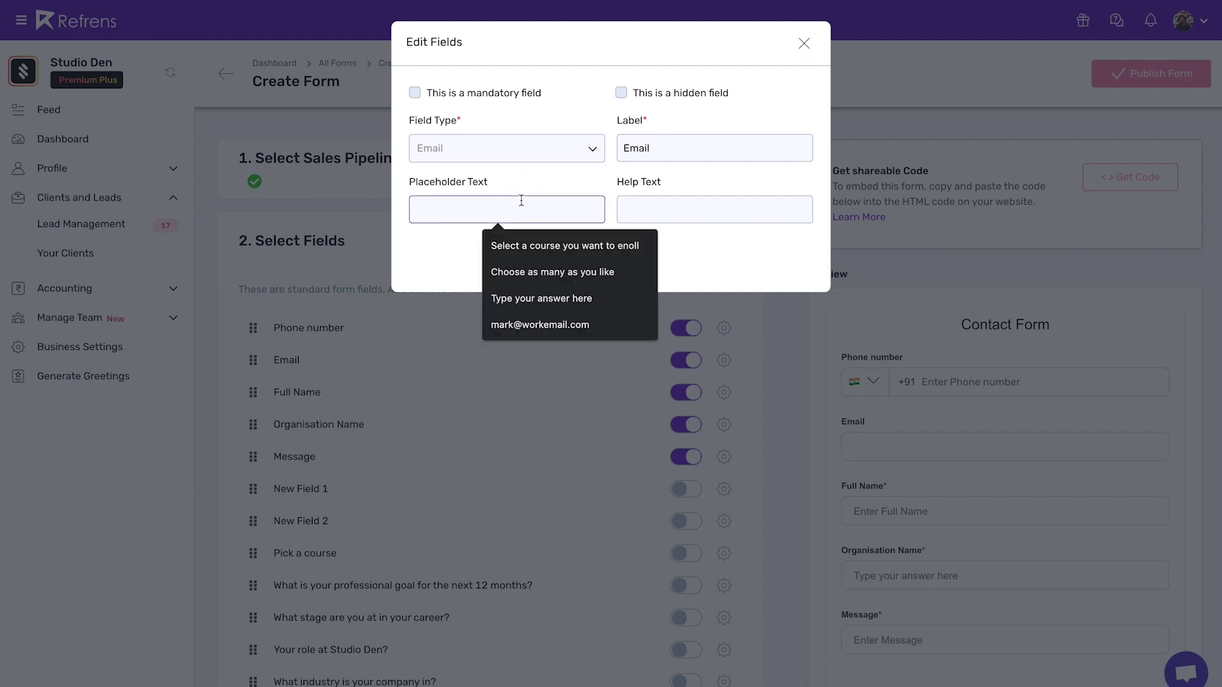
pyautogui.click(536, 325)
pyautogui.click(647, 213)
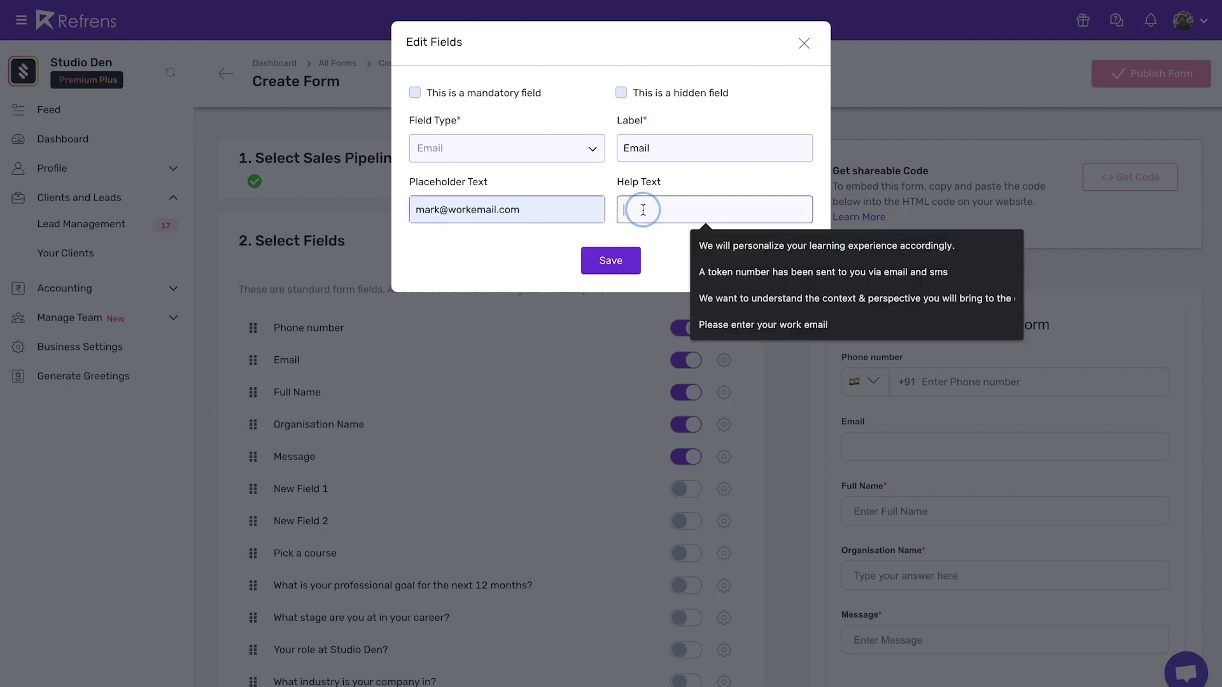
pyautogui.click(737, 326)
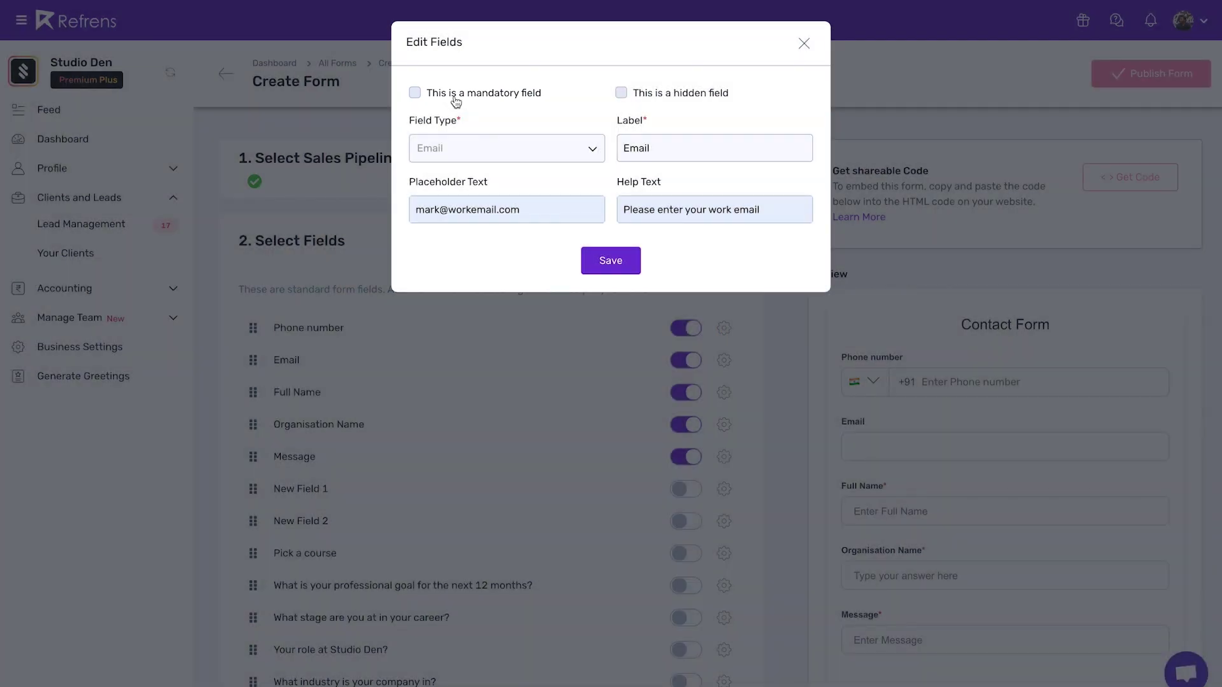
pyautogui.click(455, 102)
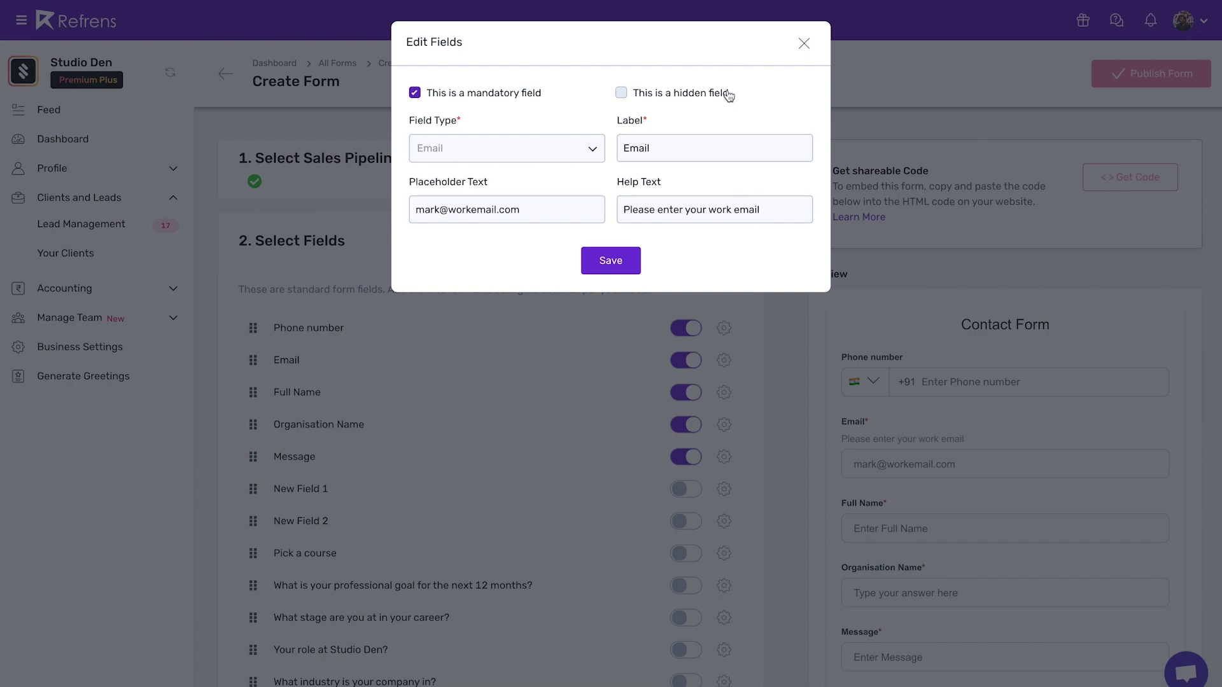
pyautogui.click(782, 347)
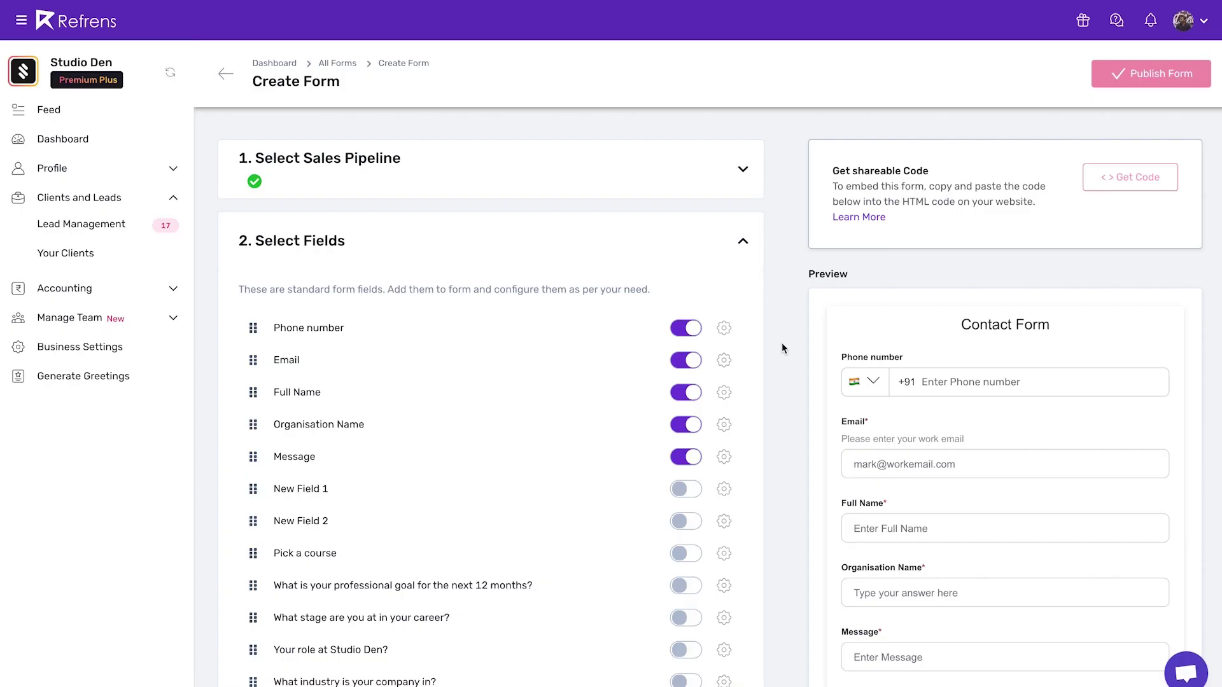
# Add a new hidden custom field of type Single Line Text.
pyautogui.scroll(-5, 782, 347)
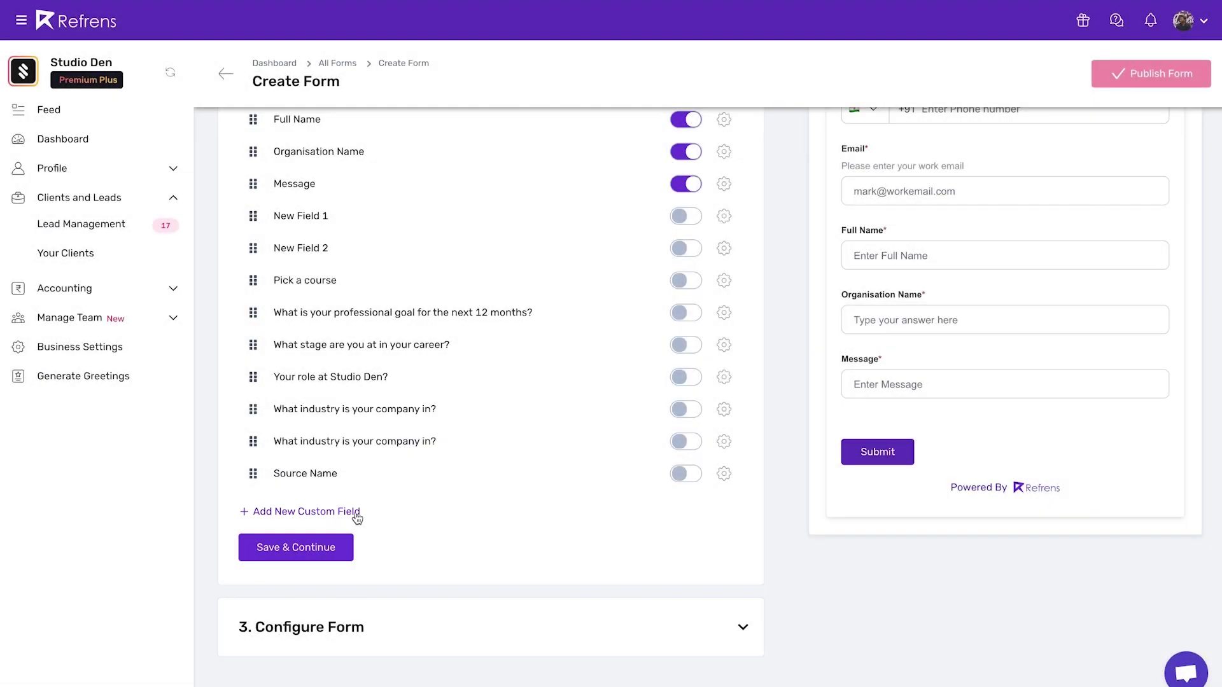
pyautogui.click(355, 513)
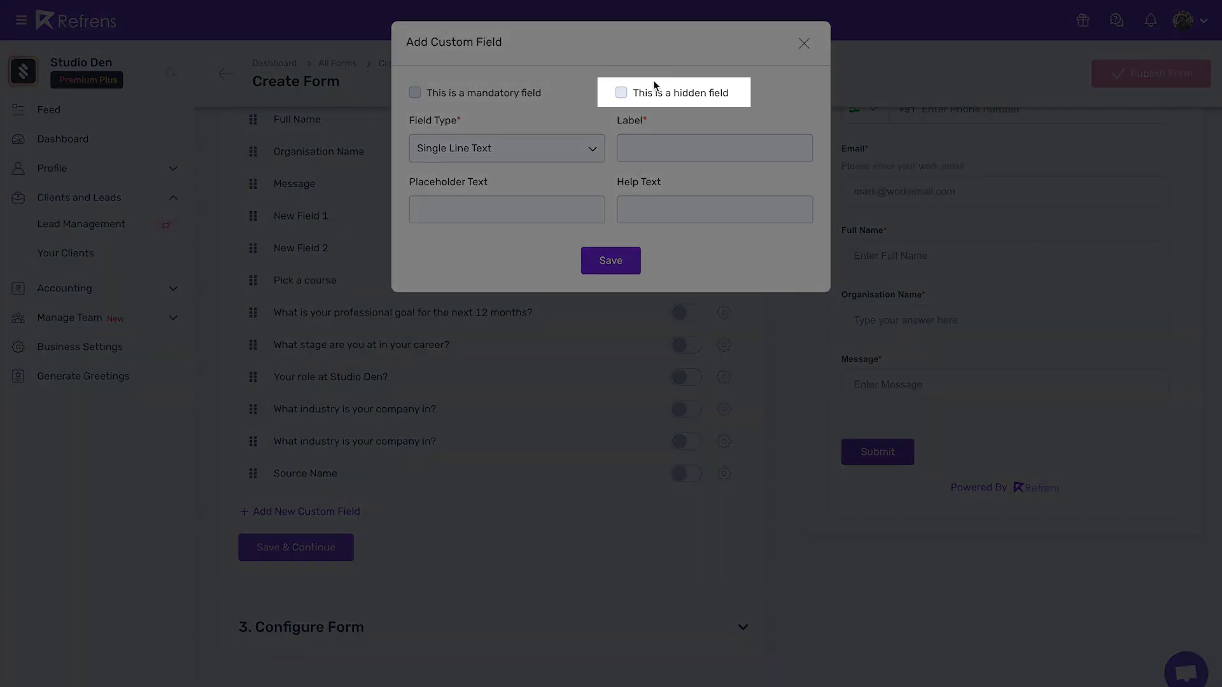
pyautogui.click(653, 90)
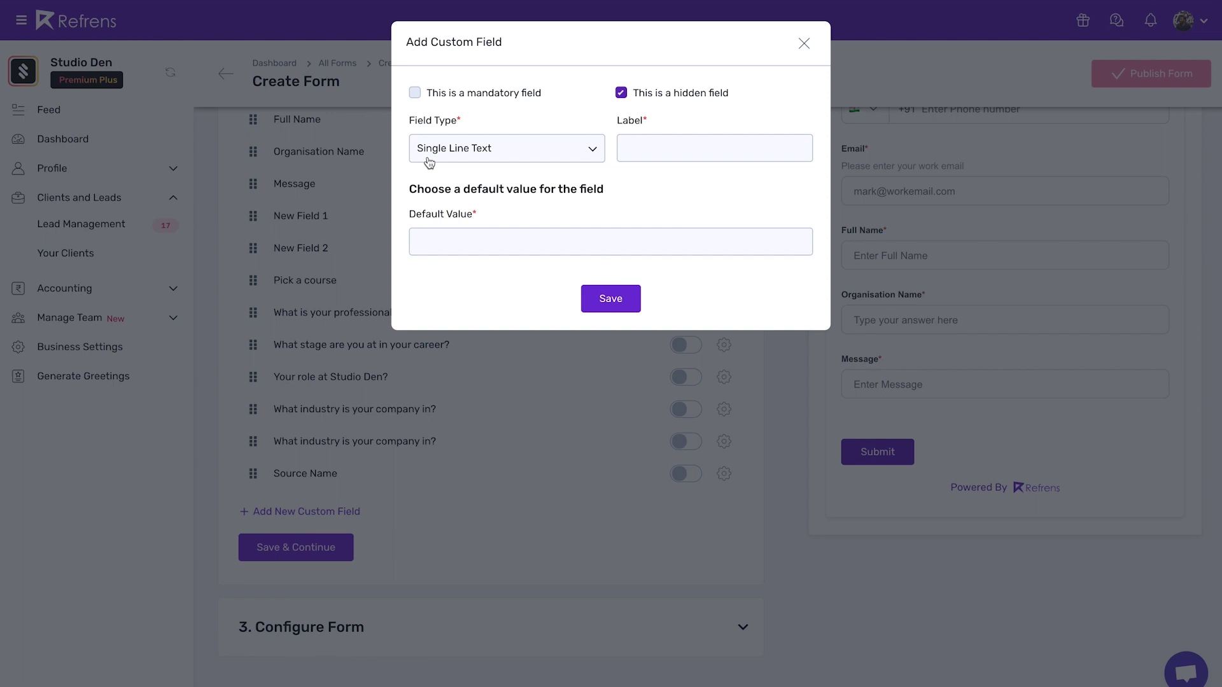
pyautogui.click(506, 147)
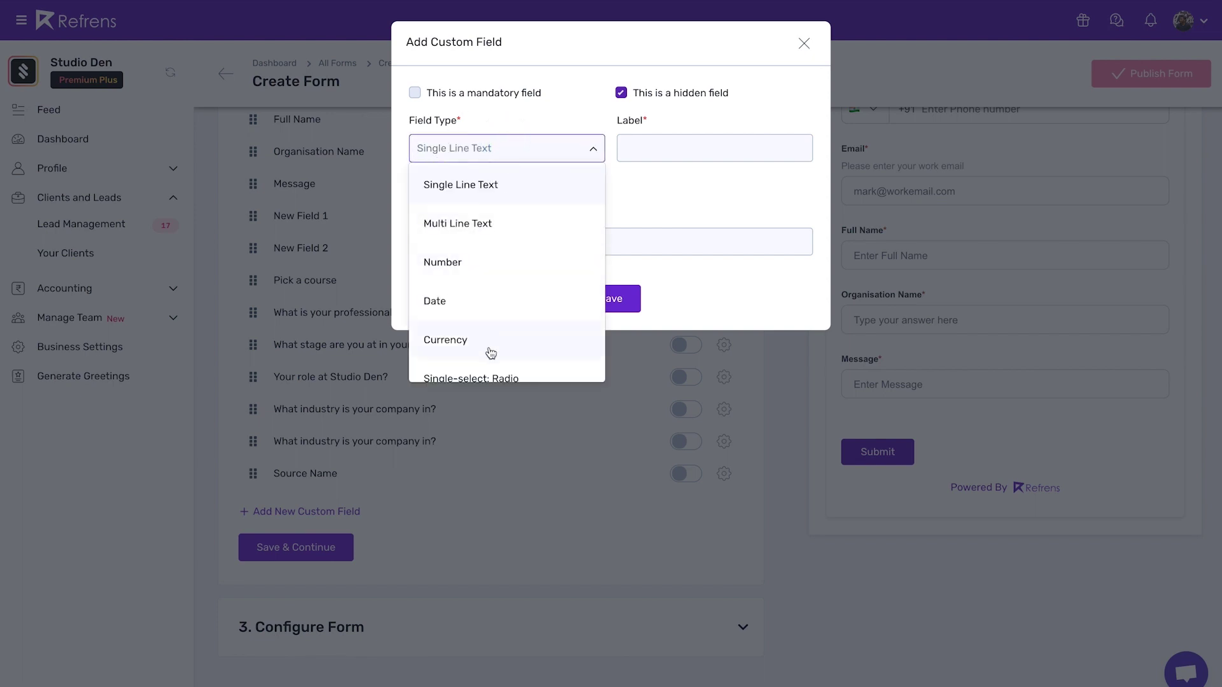
pyautogui.scroll(-2, 491, 354)
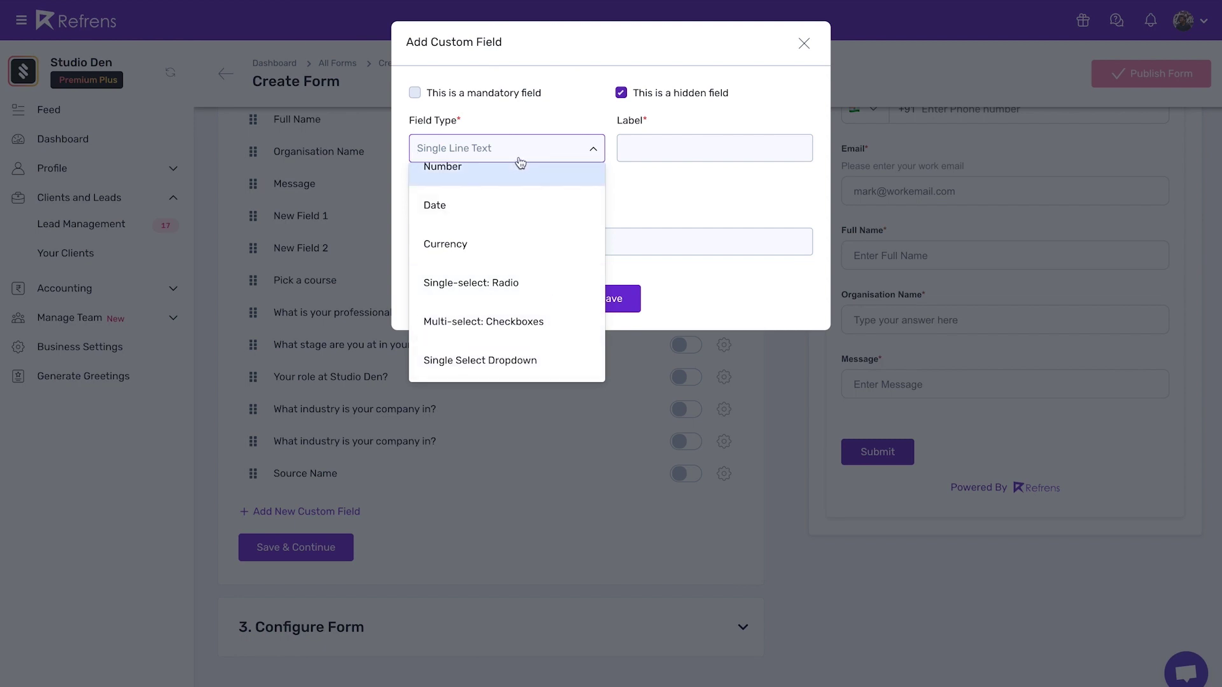
pyautogui.scroll(2, 520, 217)
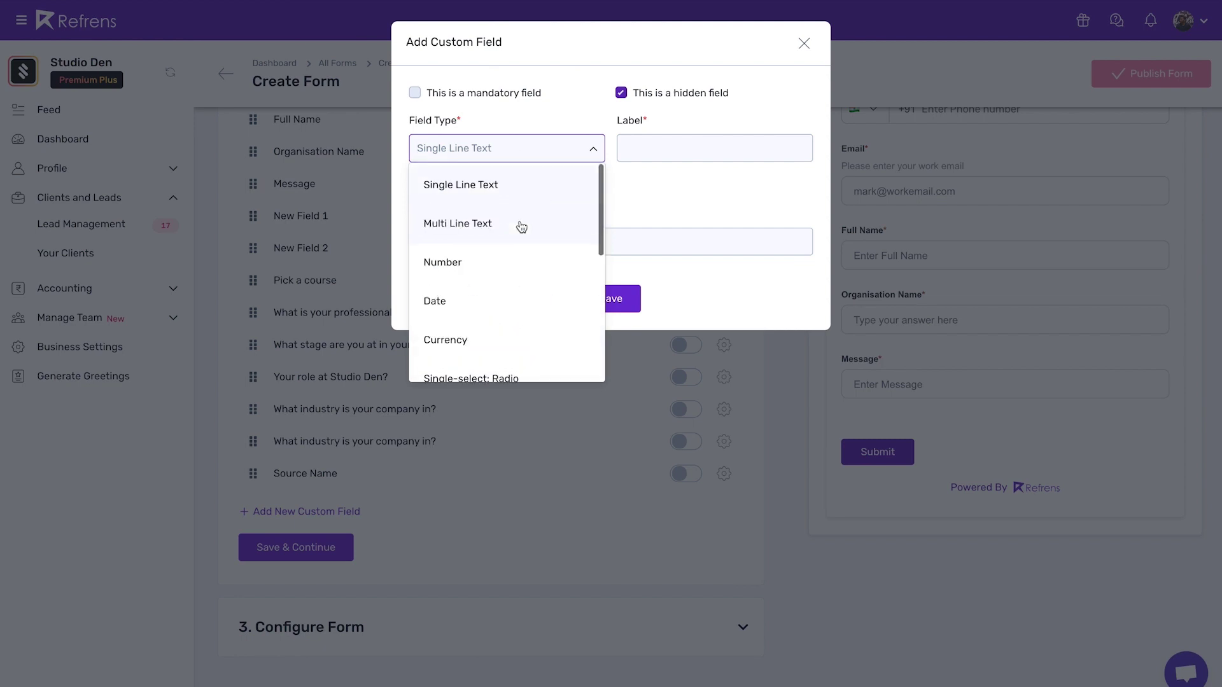
pyautogui.click(476, 191)
# Label the hidden field Source Name with default value Facebook and save it.
pyautogui.click(668, 151)
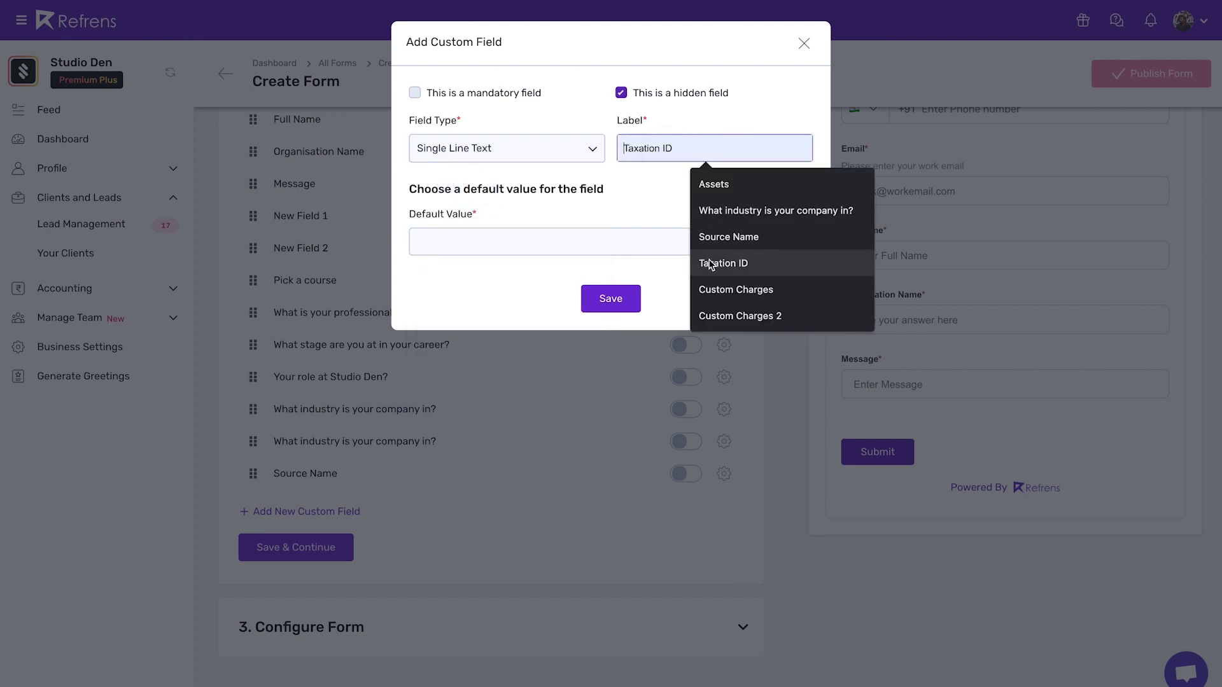
pyautogui.click(703, 238)
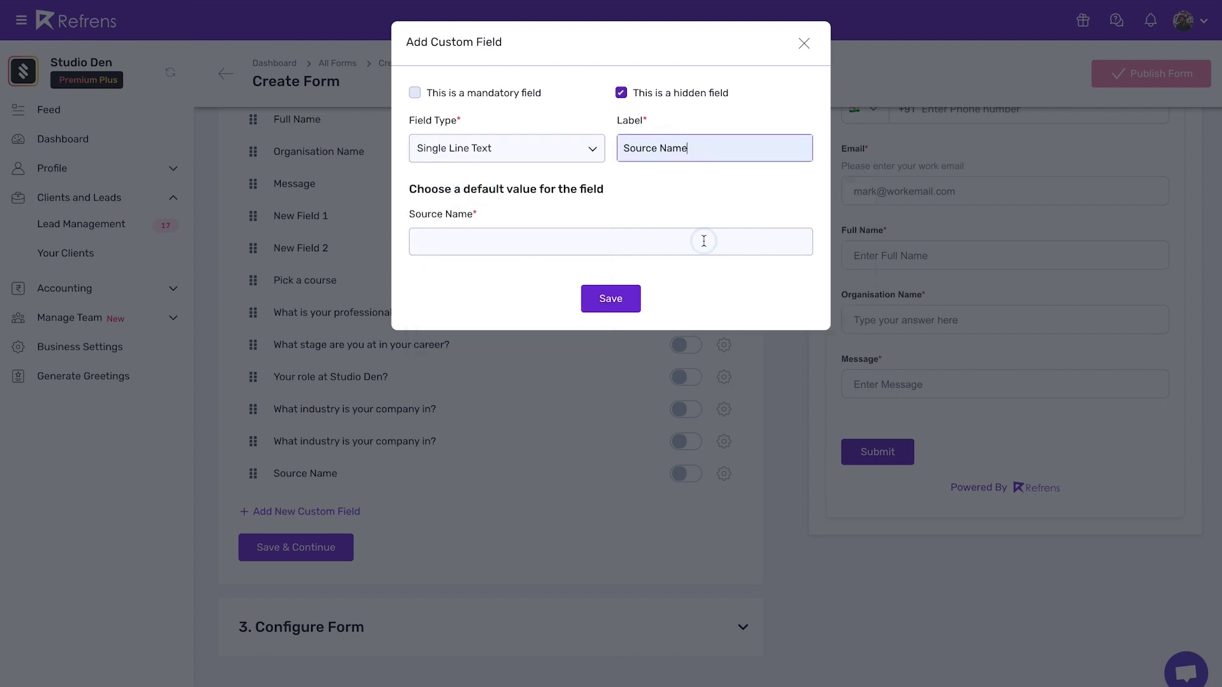
pyautogui.click(553, 248)
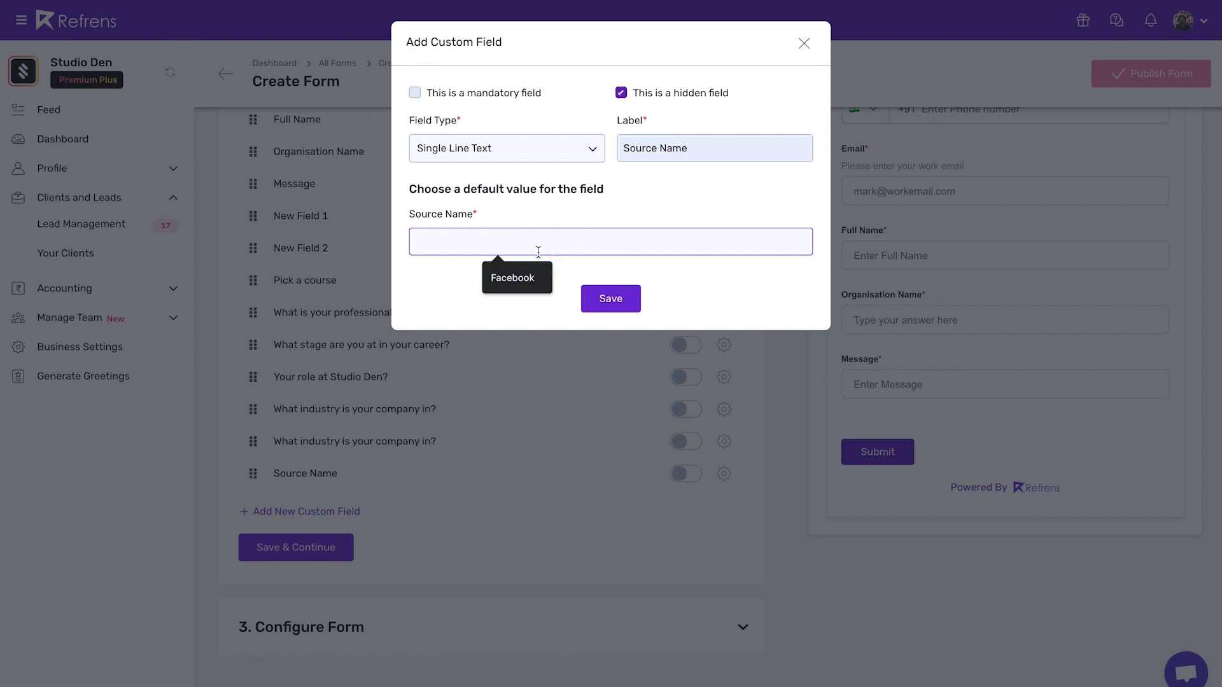
pyautogui.click(517, 279)
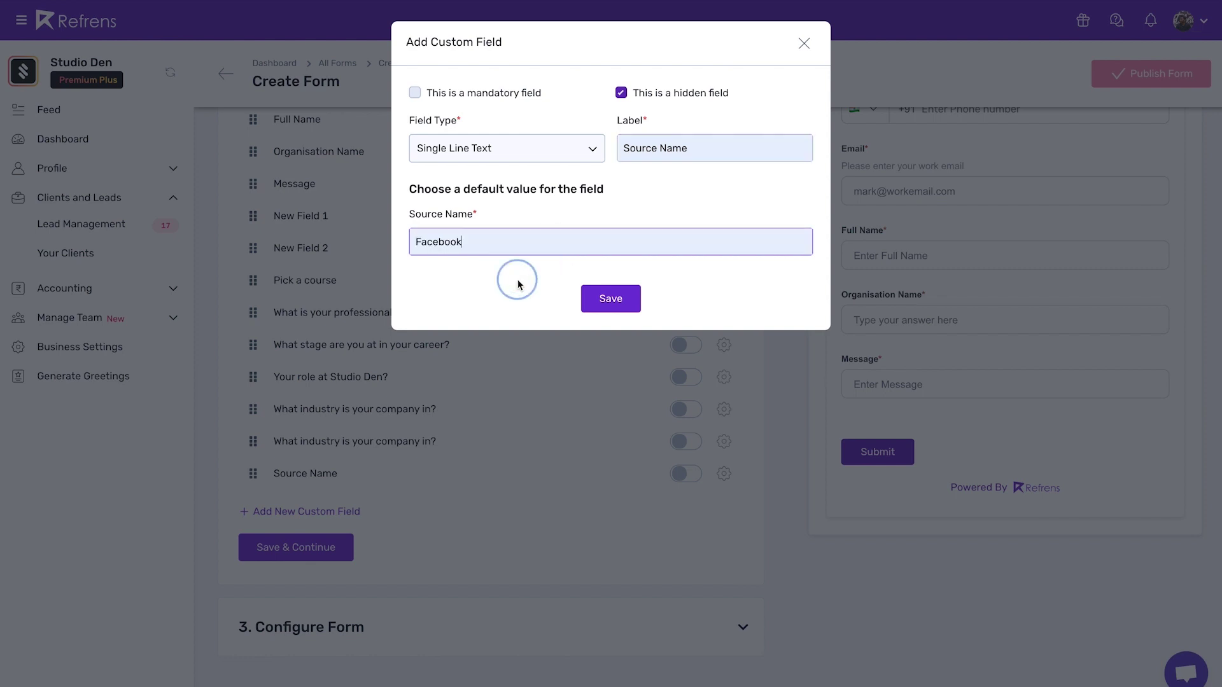
pyautogui.click(608, 300)
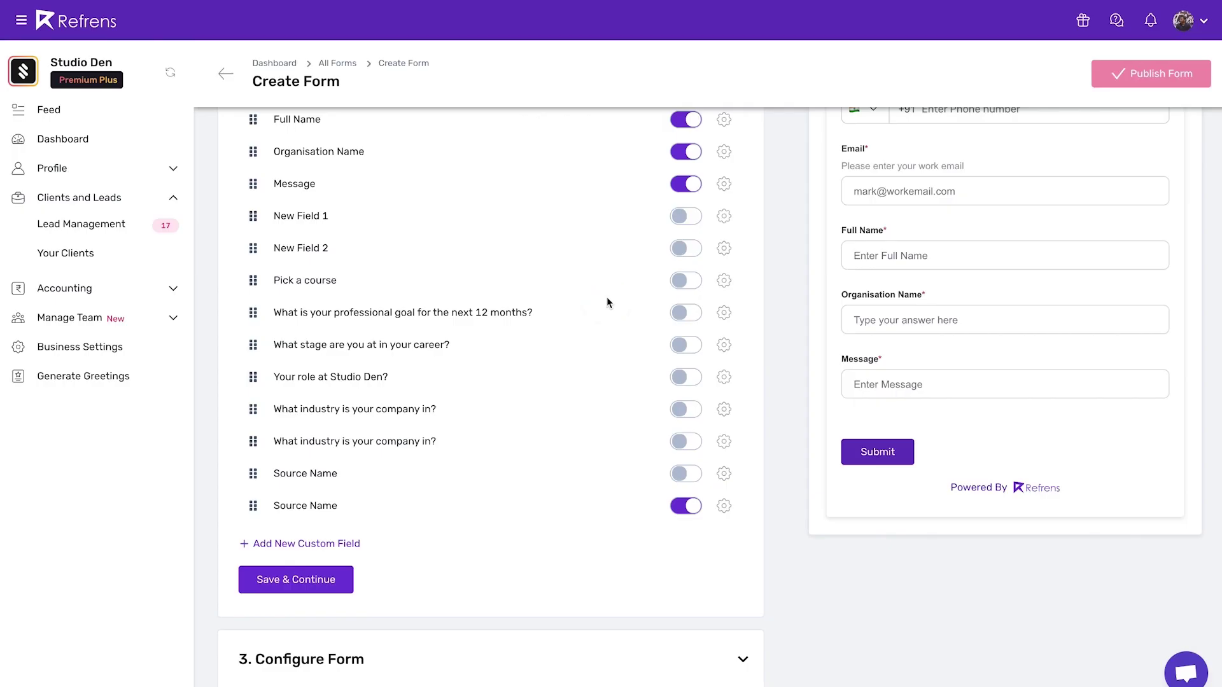
# Set the form title to 'Contact Us' and the form name to 'Content Writing Leads Form'.
pyautogui.click(303, 591)
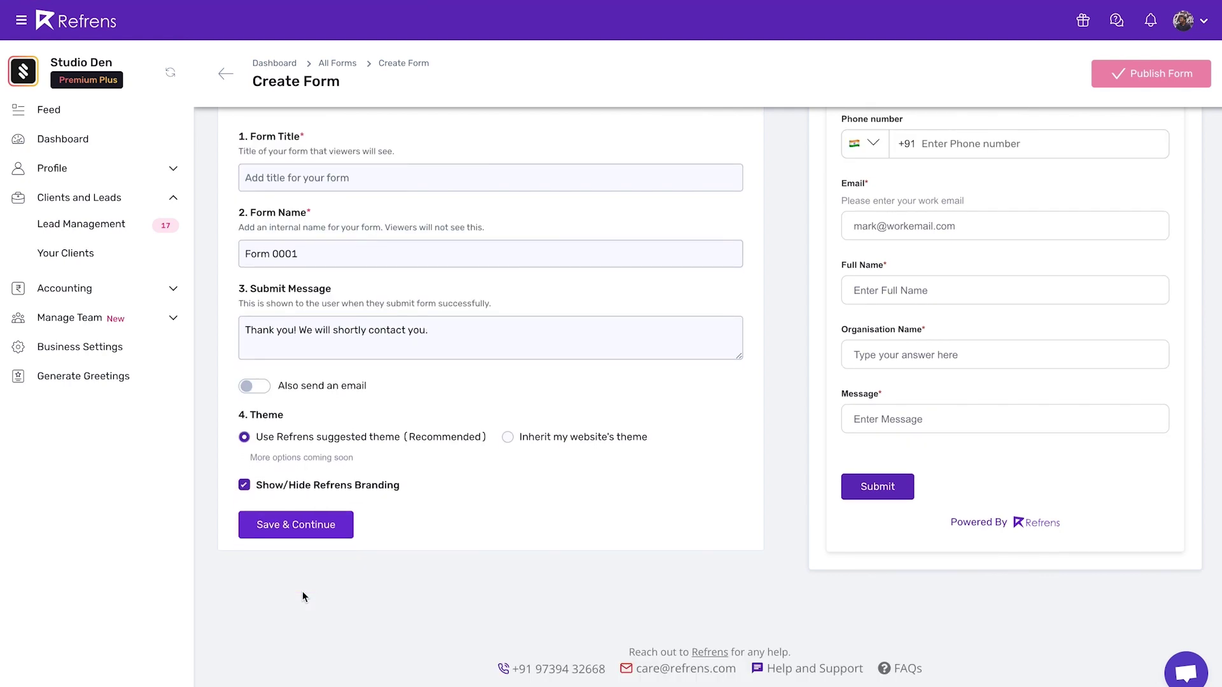
pyautogui.click(319, 179)
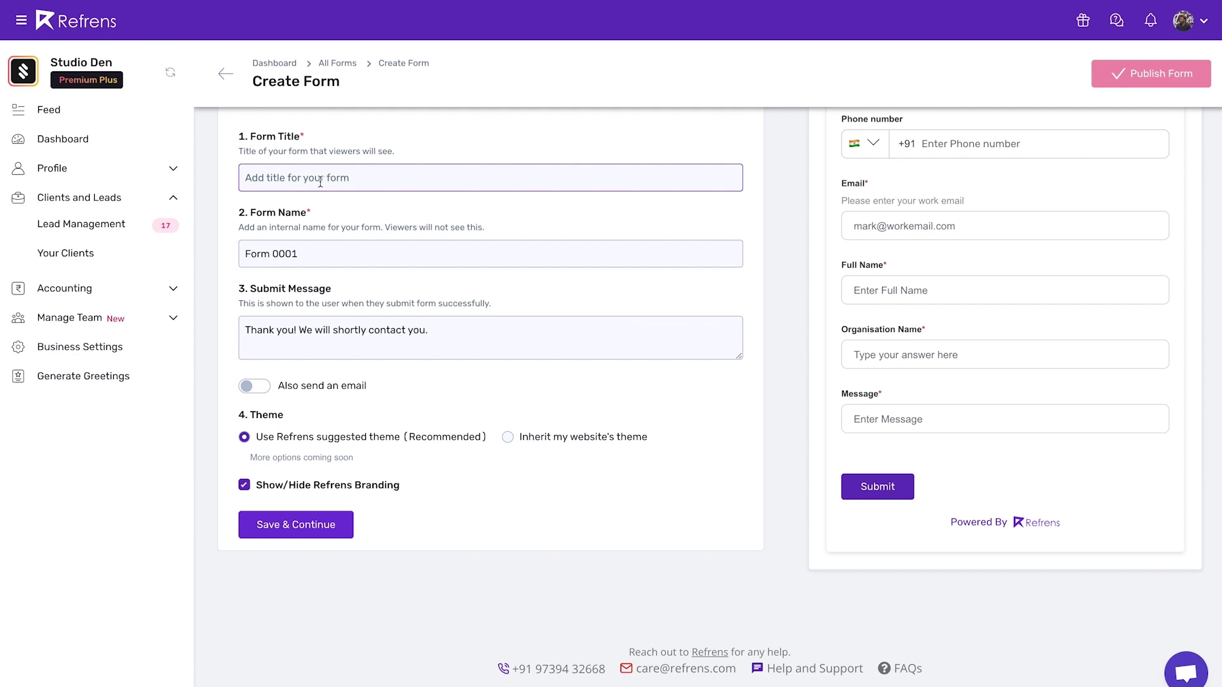
pyautogui.write('Contact Us')
pyautogui.tripleClick(298, 252)
pyautogui.write('C')
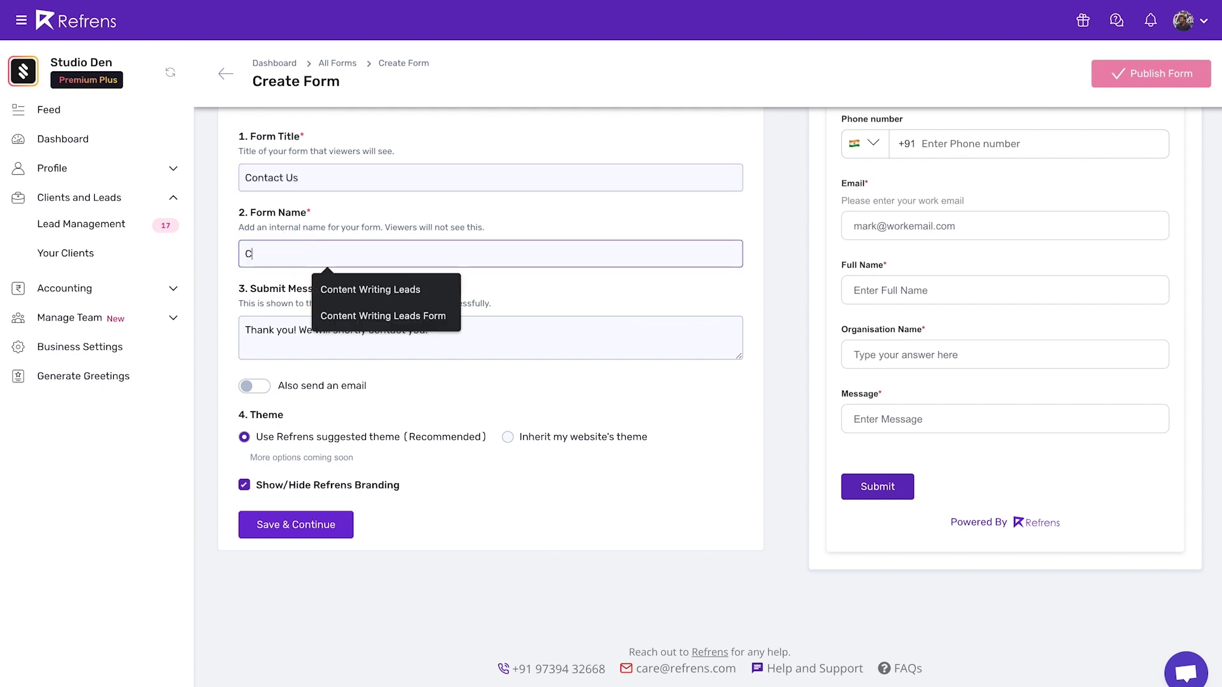
pyautogui.click(383, 317)
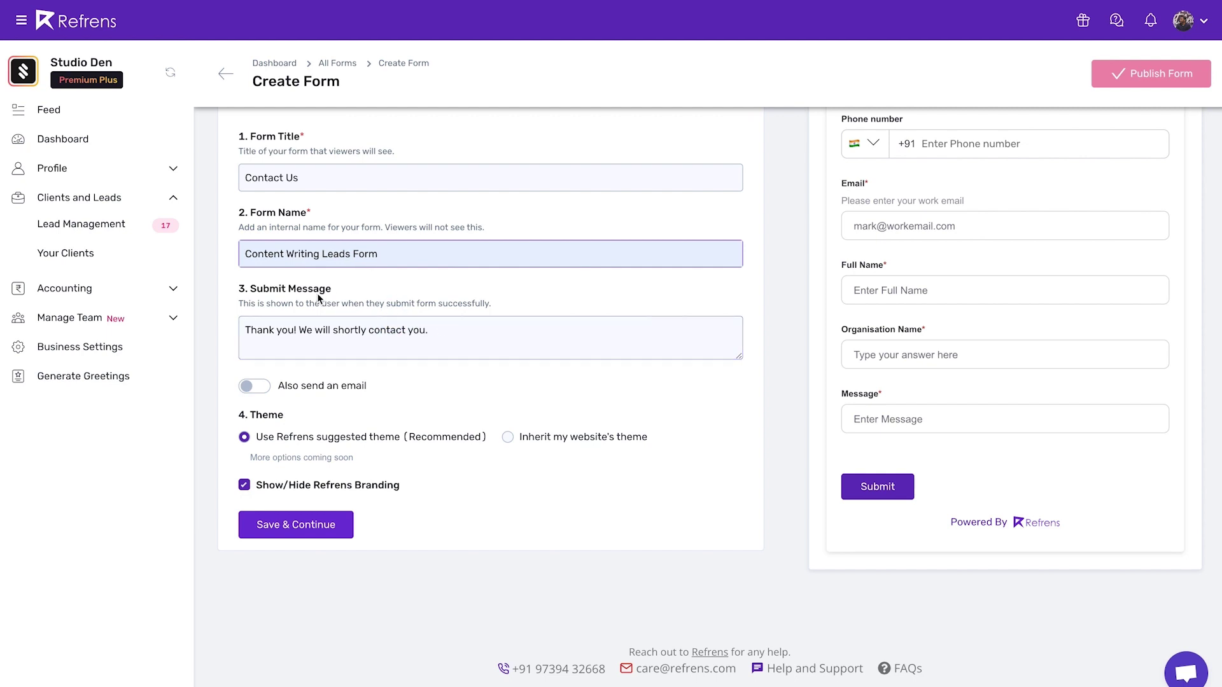
pyautogui.click(369, 297)
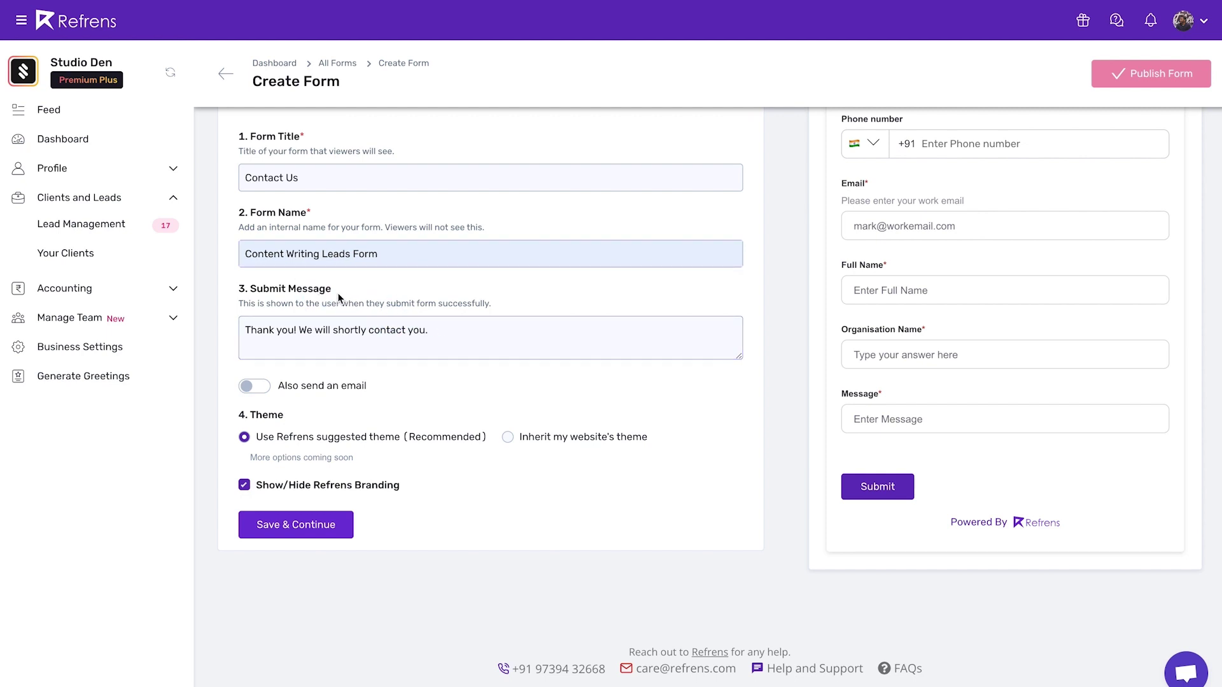
# Enable also sending an email, keep the suggested Refrens theme, and save the configuration.
pyautogui.click(262, 390)
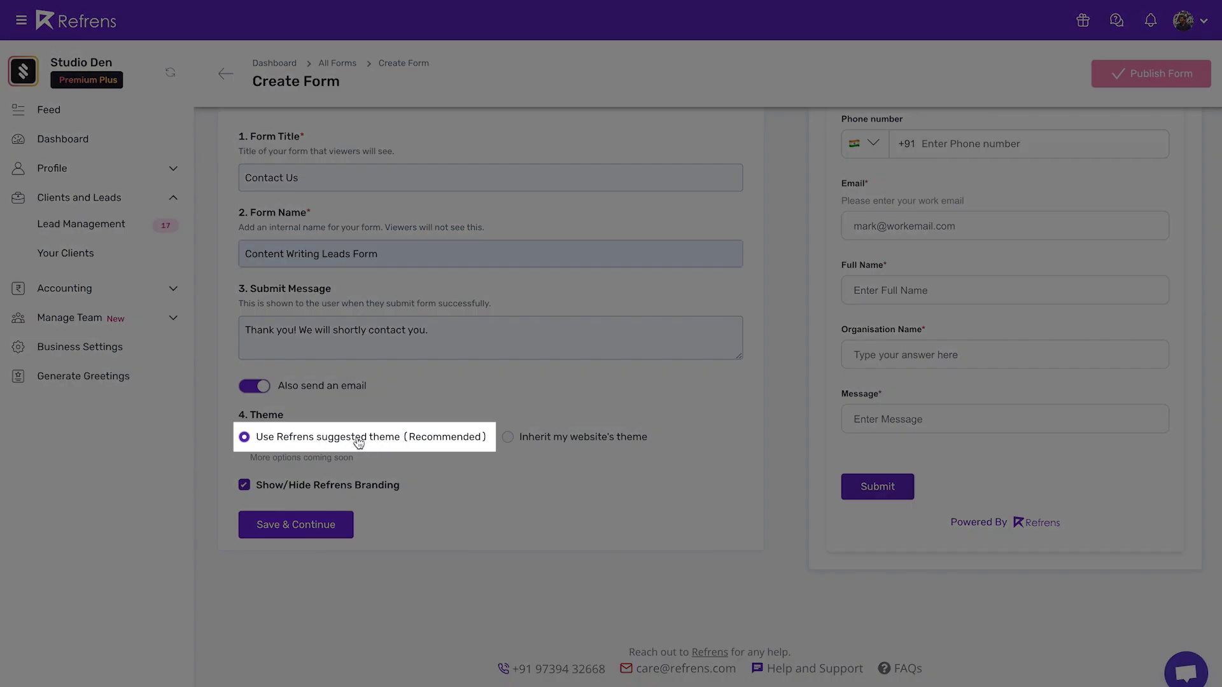
pyautogui.click(361, 439)
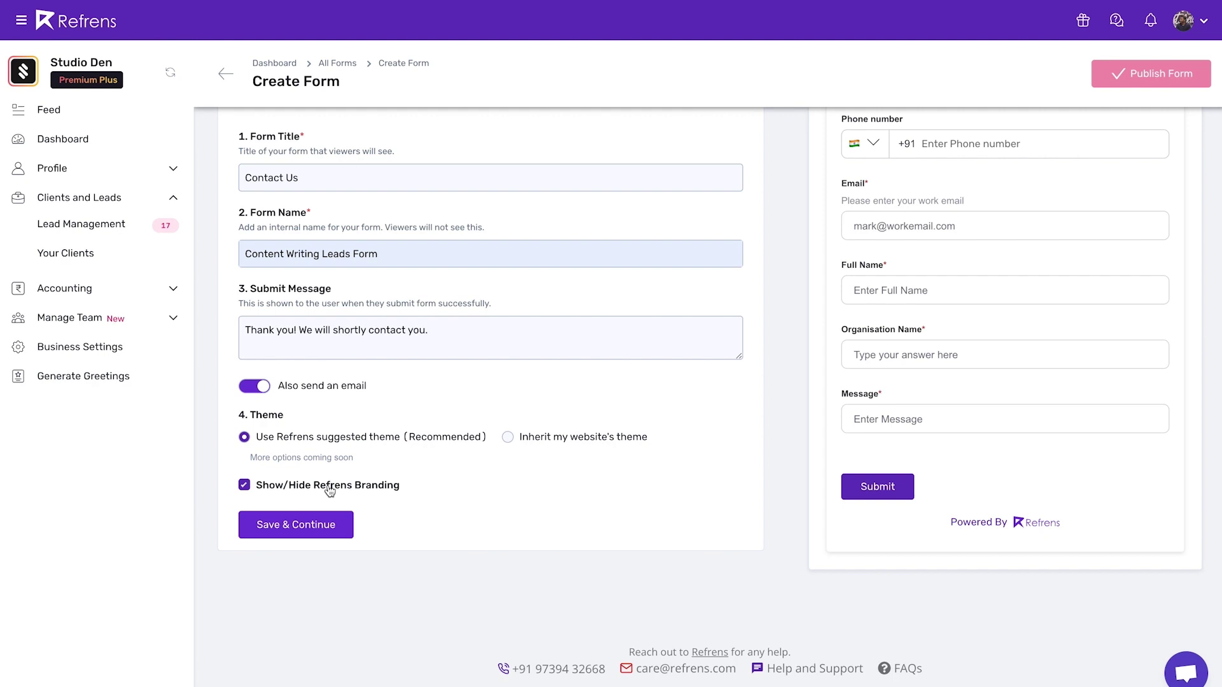
pyautogui.click(301, 525)
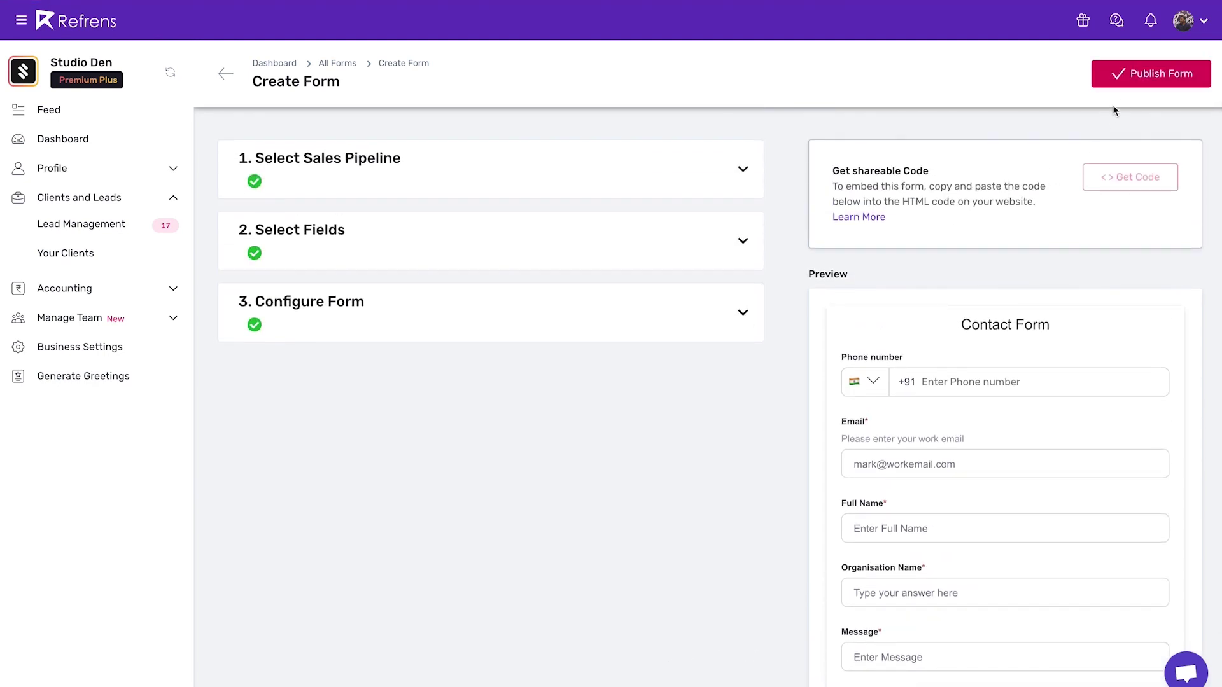
# Publish the Content Writing Leads Form, then copy its embed code and its shareable link.
pyautogui.click(1116, 80)
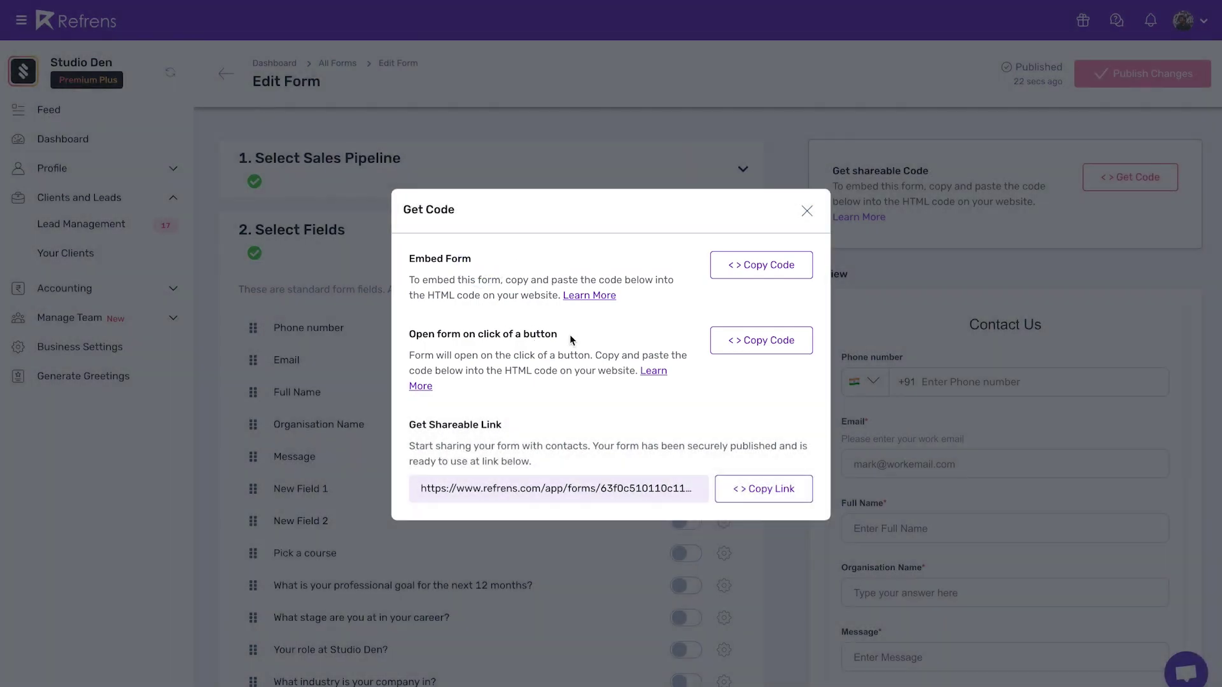
pyautogui.click(584, 344)
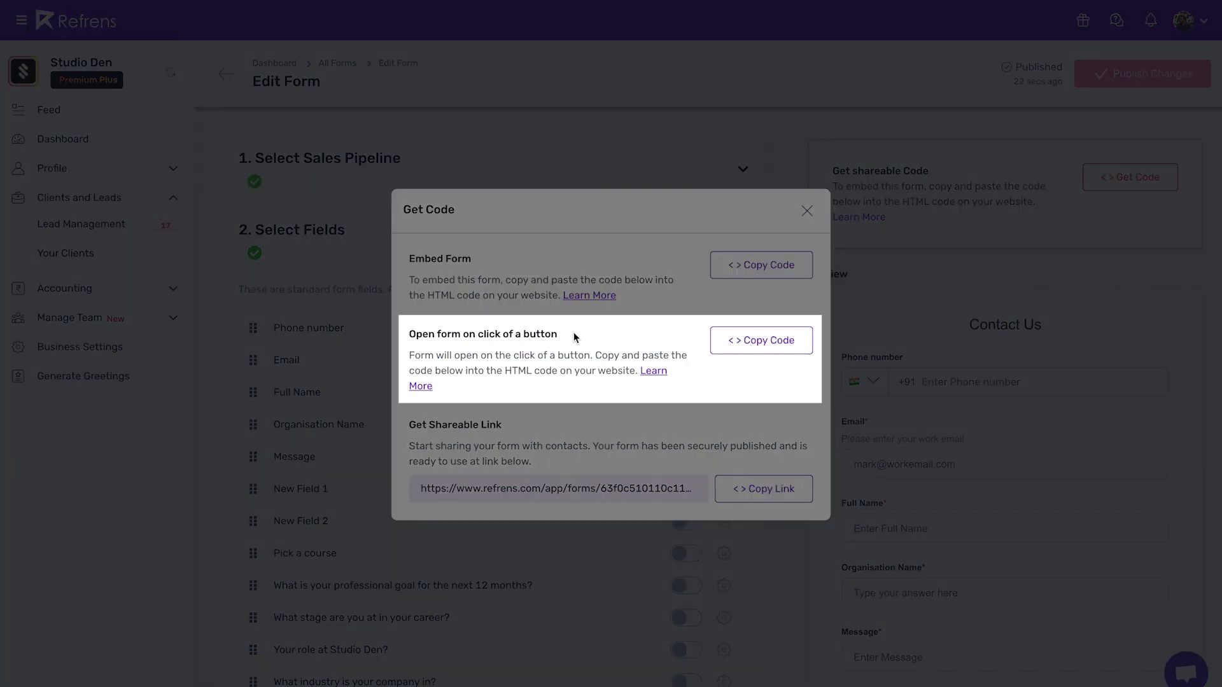
pyautogui.click(575, 336)
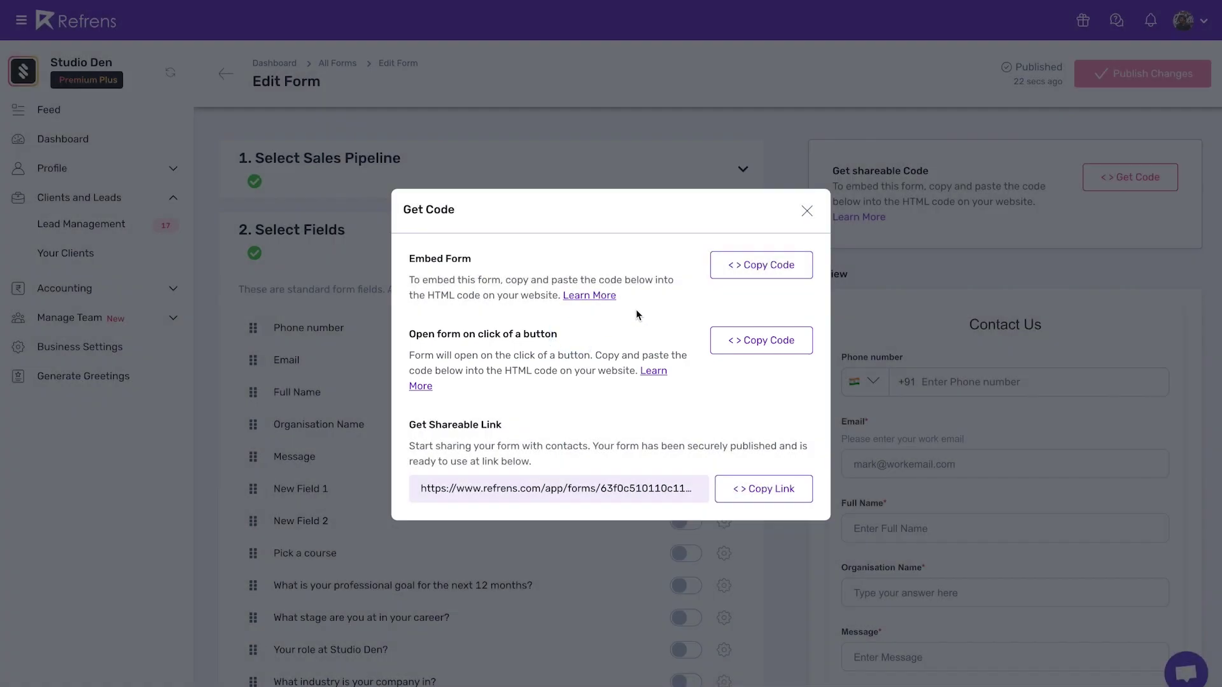
pyautogui.click(742, 266)
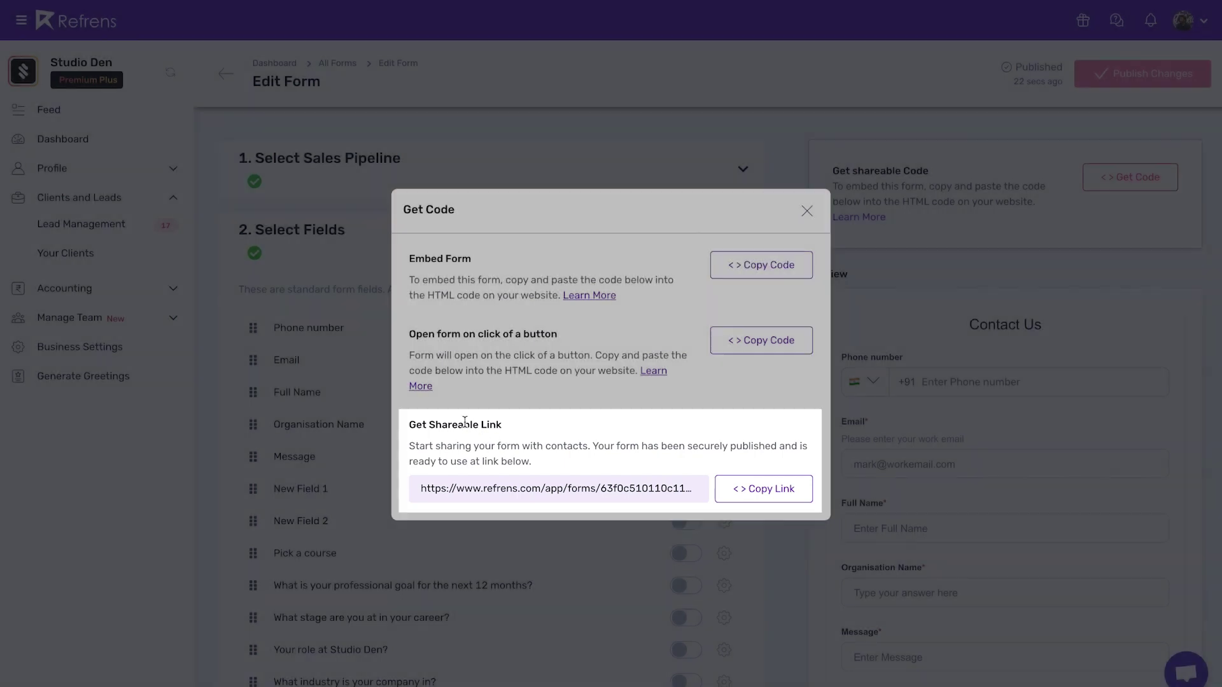
pyautogui.click(518, 426)
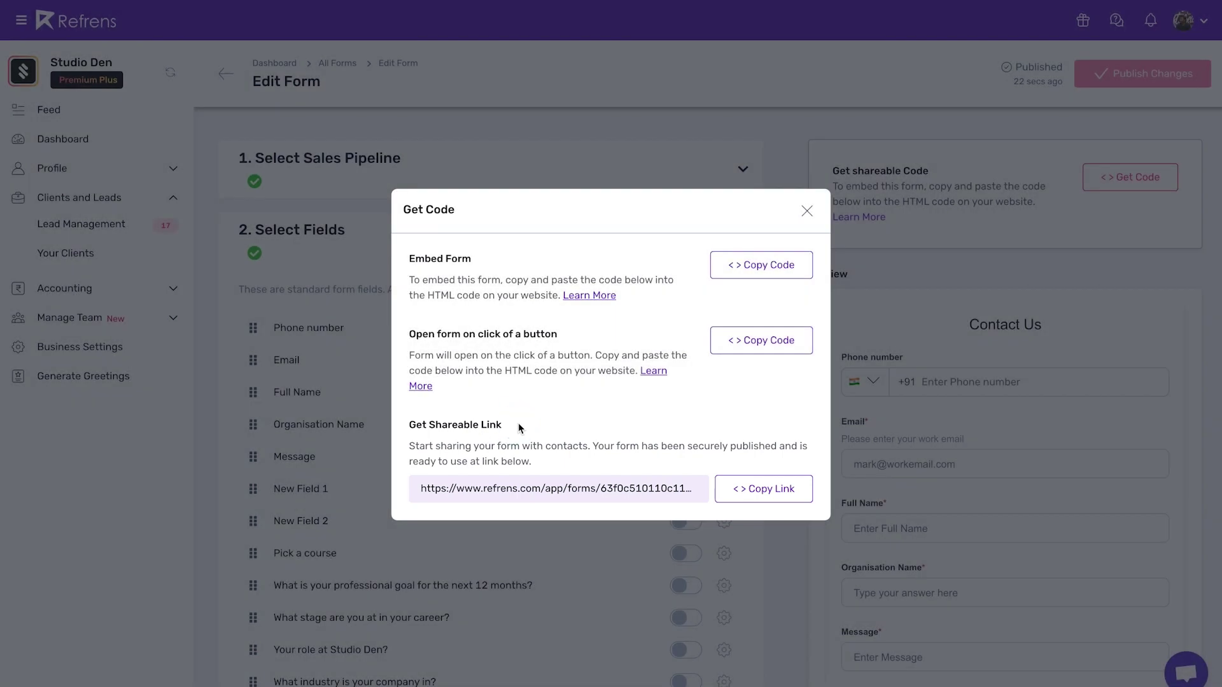
pyautogui.click(762, 500)
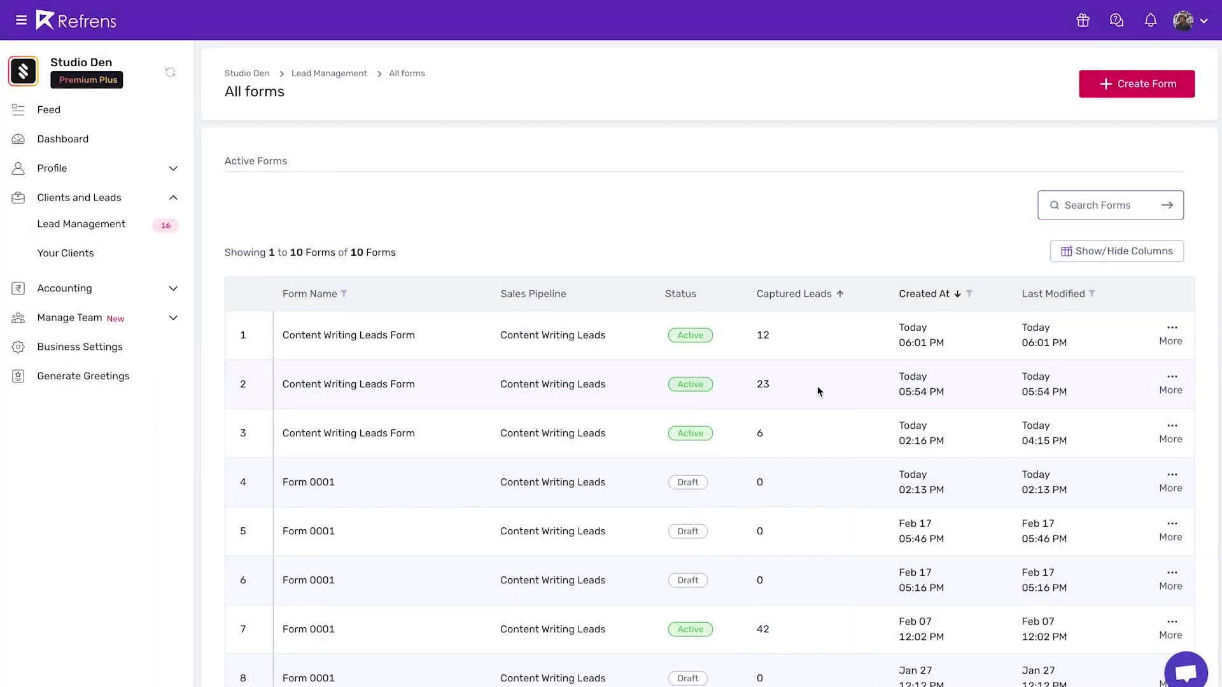
# In All Forms, open the More actions menu on a Content Writing Leads Form row.
pyautogui.click(1176, 436)
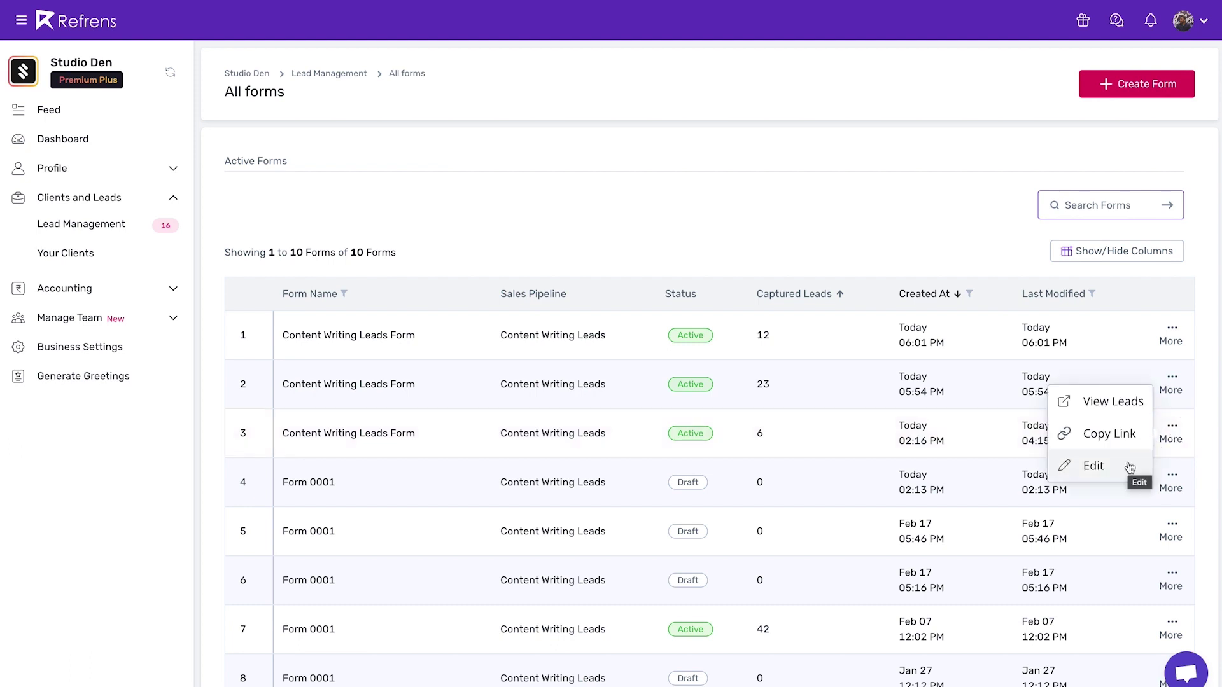
# View that form's captured leads and scroll through the five New leads.
pyautogui.click(1130, 412)
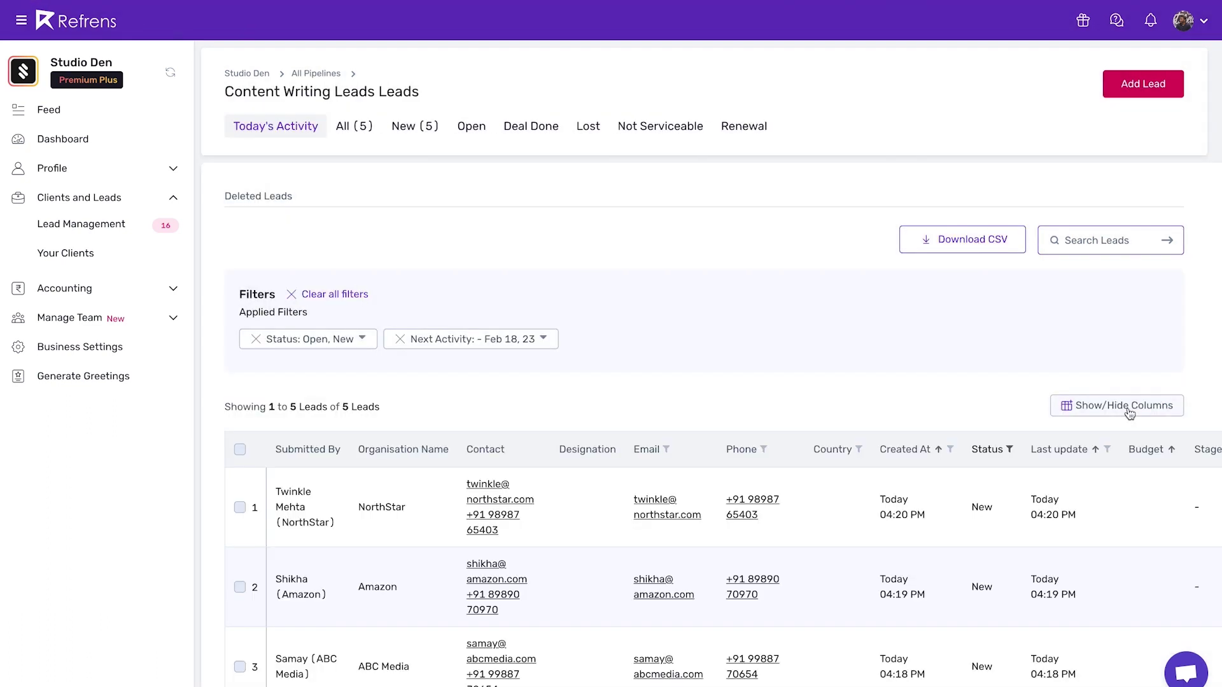
pyautogui.scroll(-3, 824, 413)
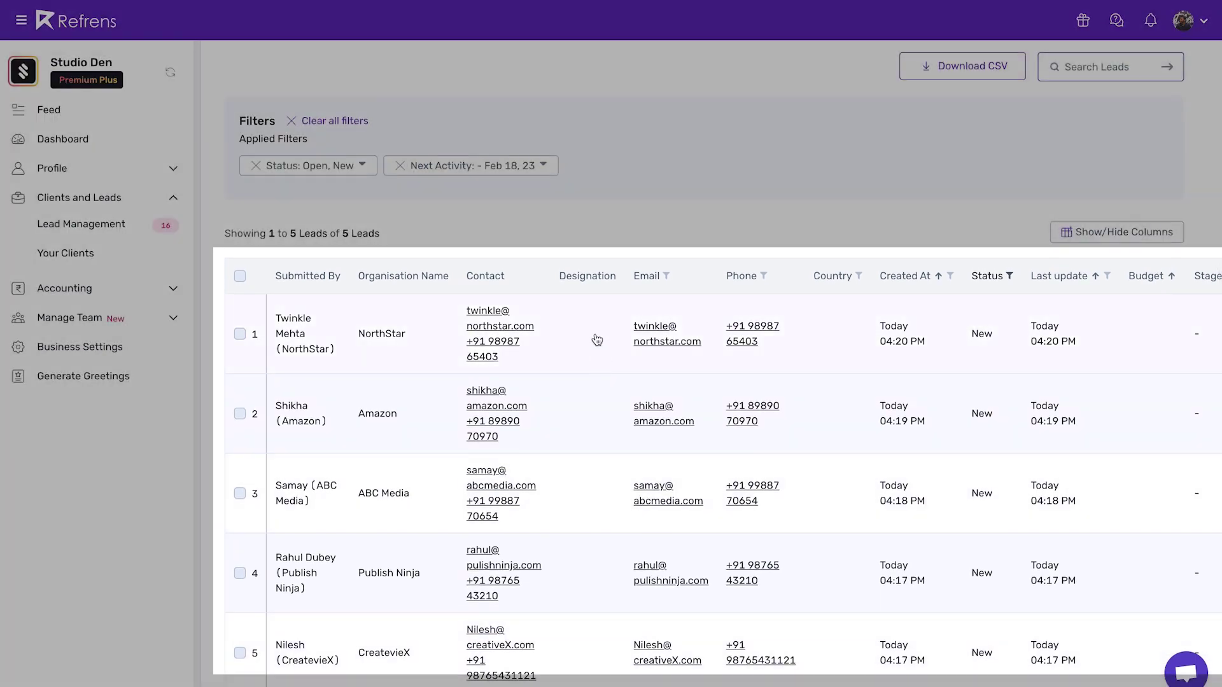
pyautogui.scroll(-1, 598, 339)
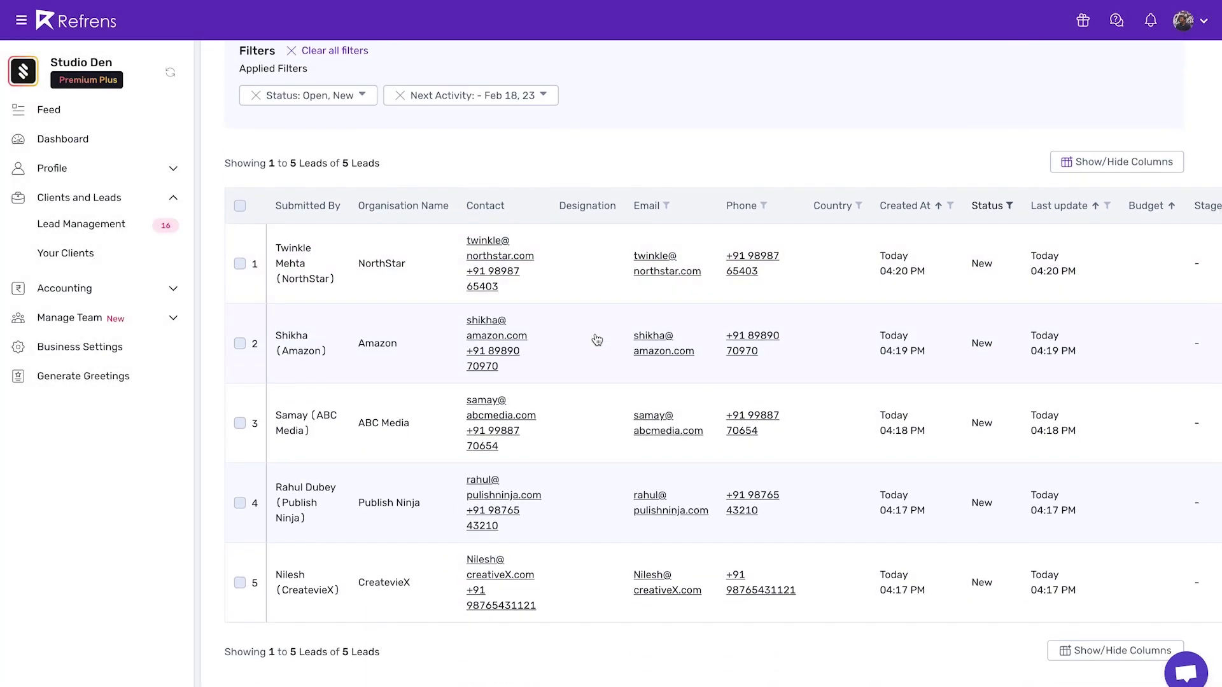